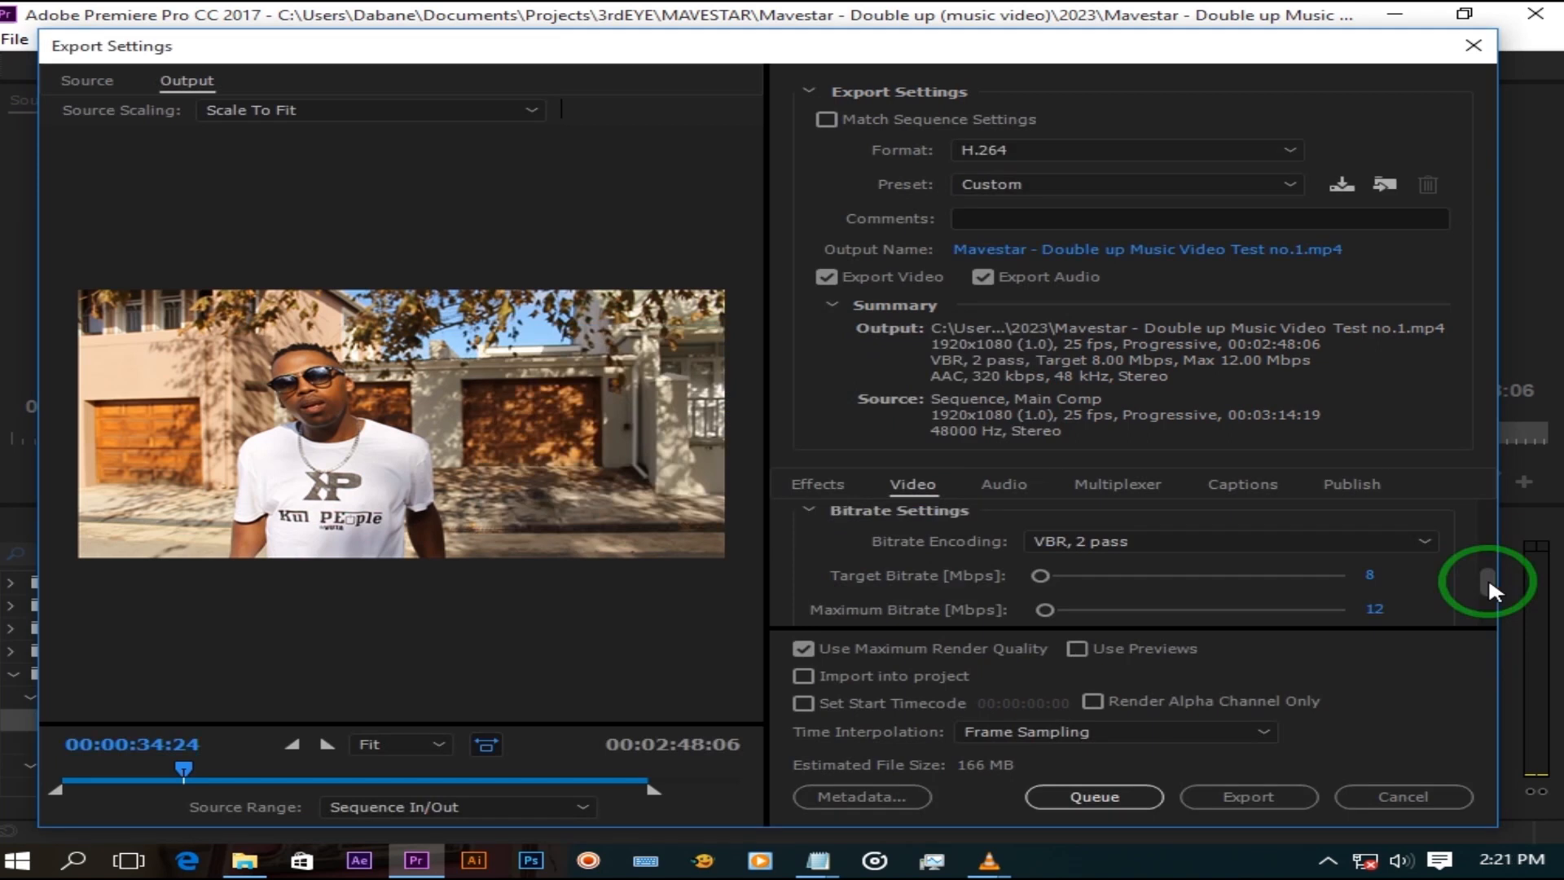
pyautogui.moveTo(1489, 577); pyautogui.dragTo(1484, 612)
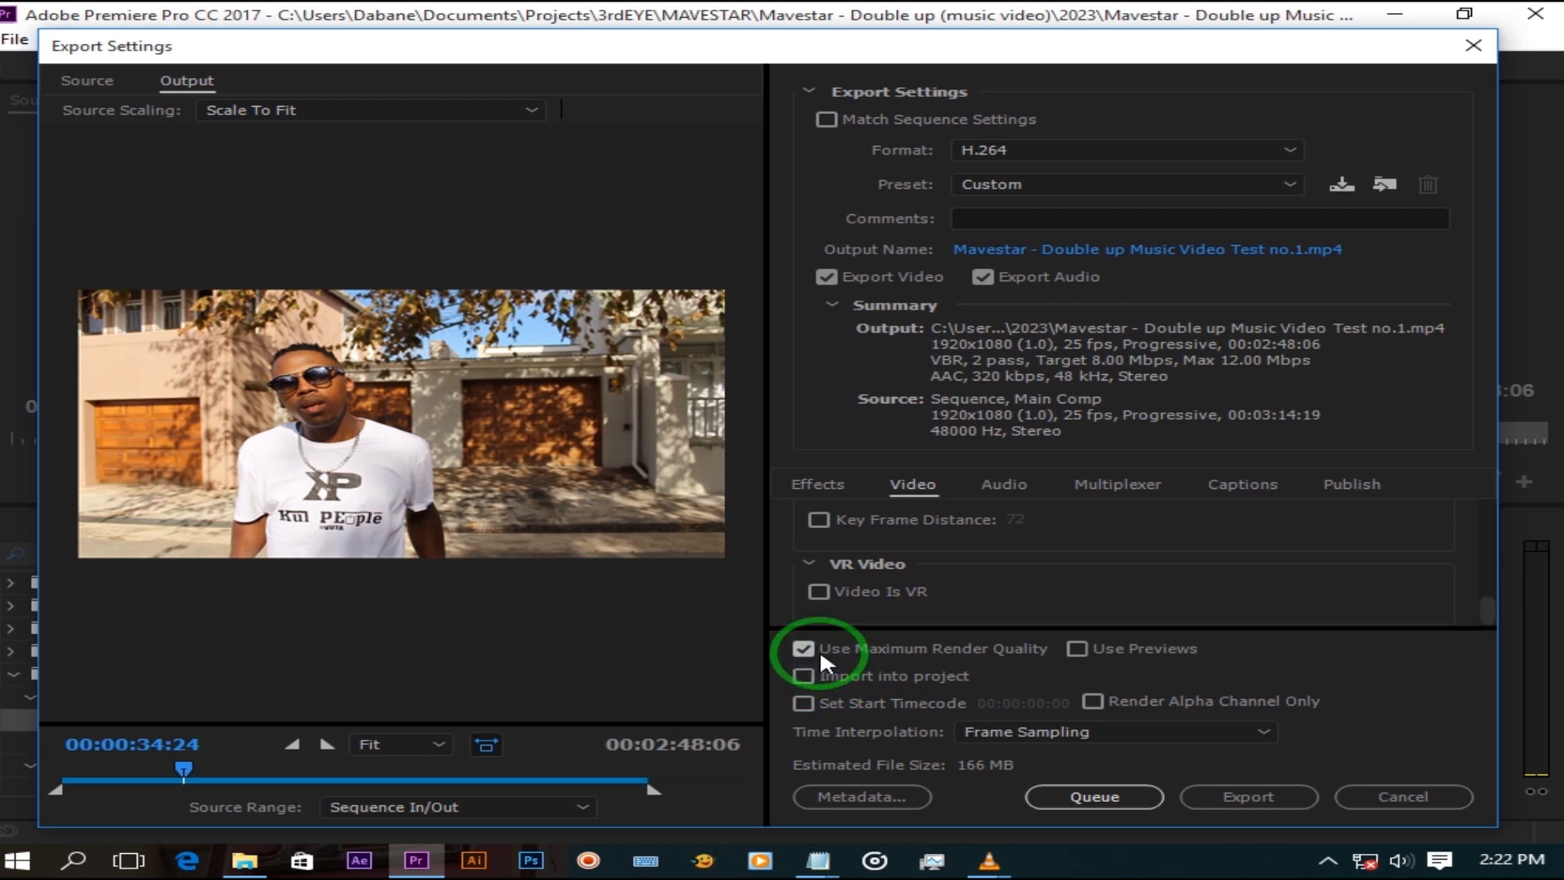
# Begin saving the current H.264 VBR 2-pass export settings as a preset.
pyautogui.click(1345, 180)
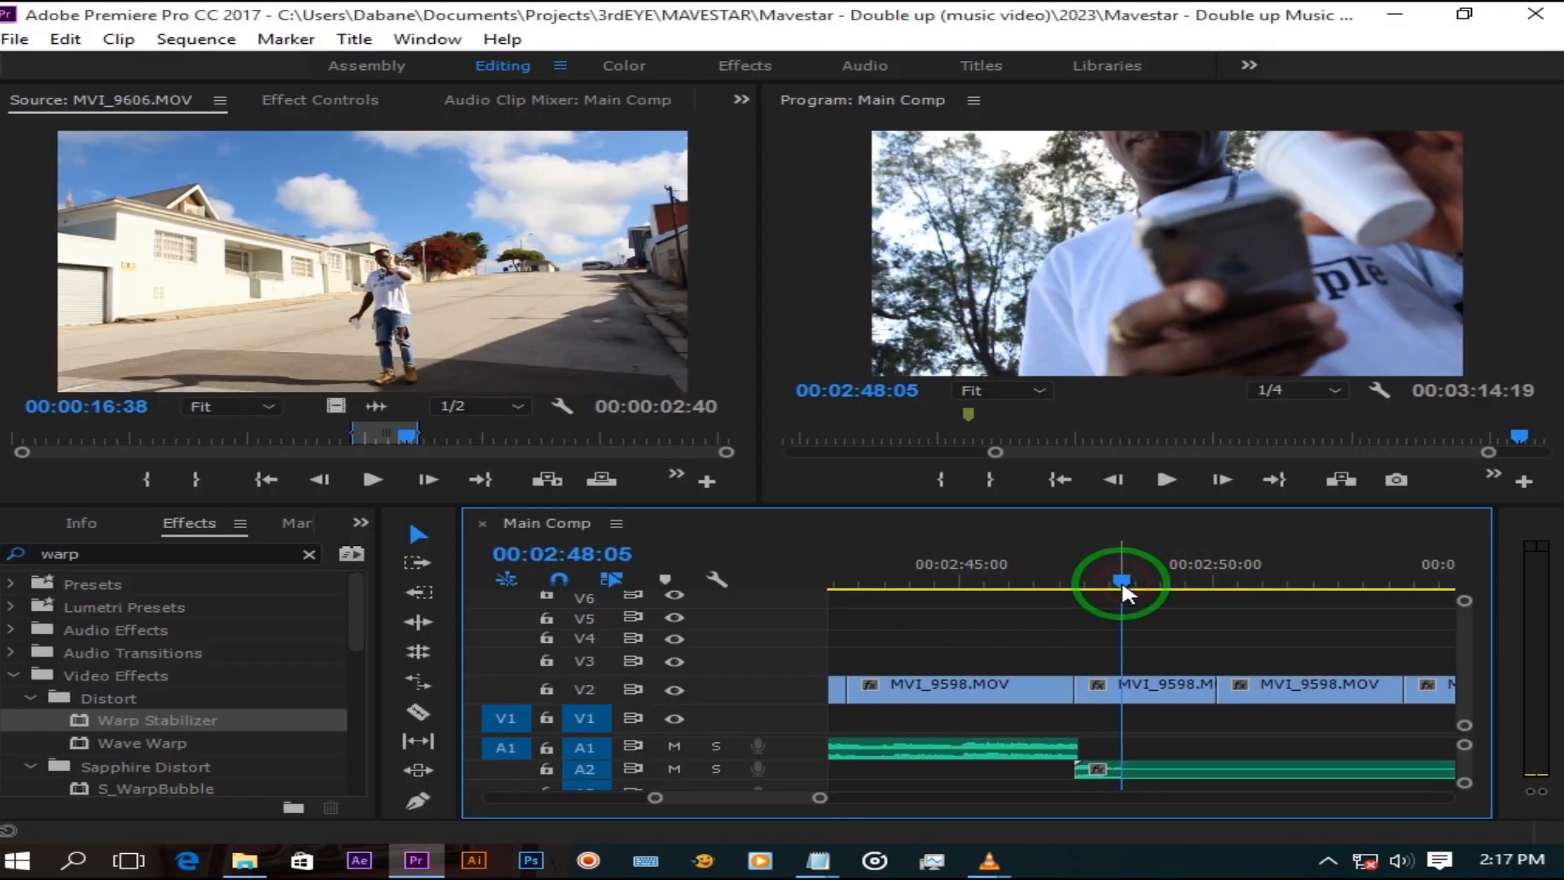
# Mark the out point at the sequence end, then park the playhead at 00:00:34:24.
pyautogui.press('o')
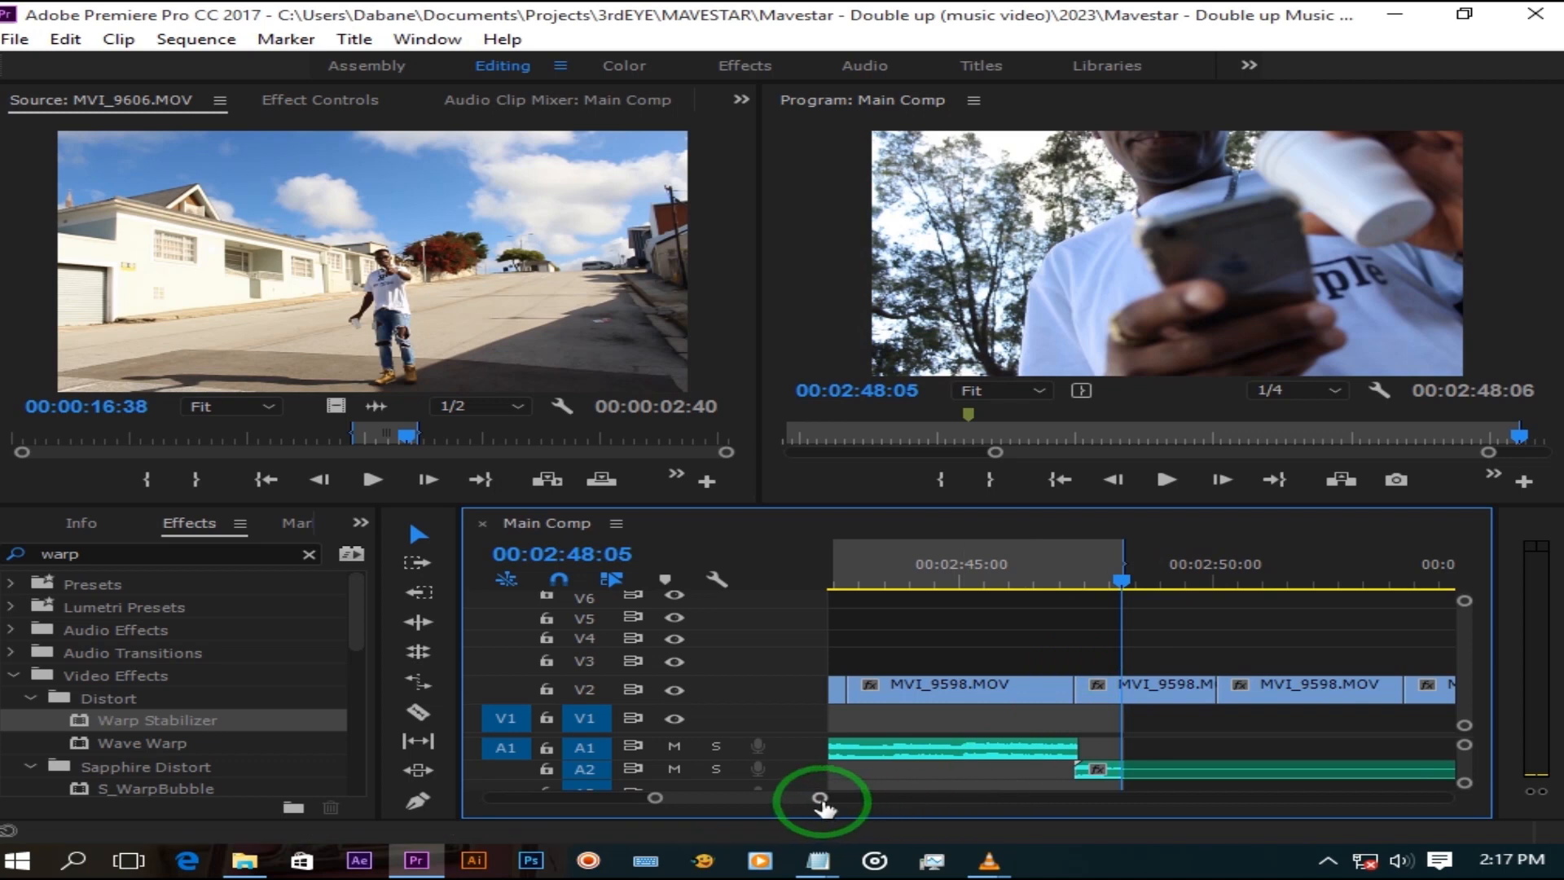
pyautogui.moveTo(821, 802); pyautogui.dragTo(1108, 819)
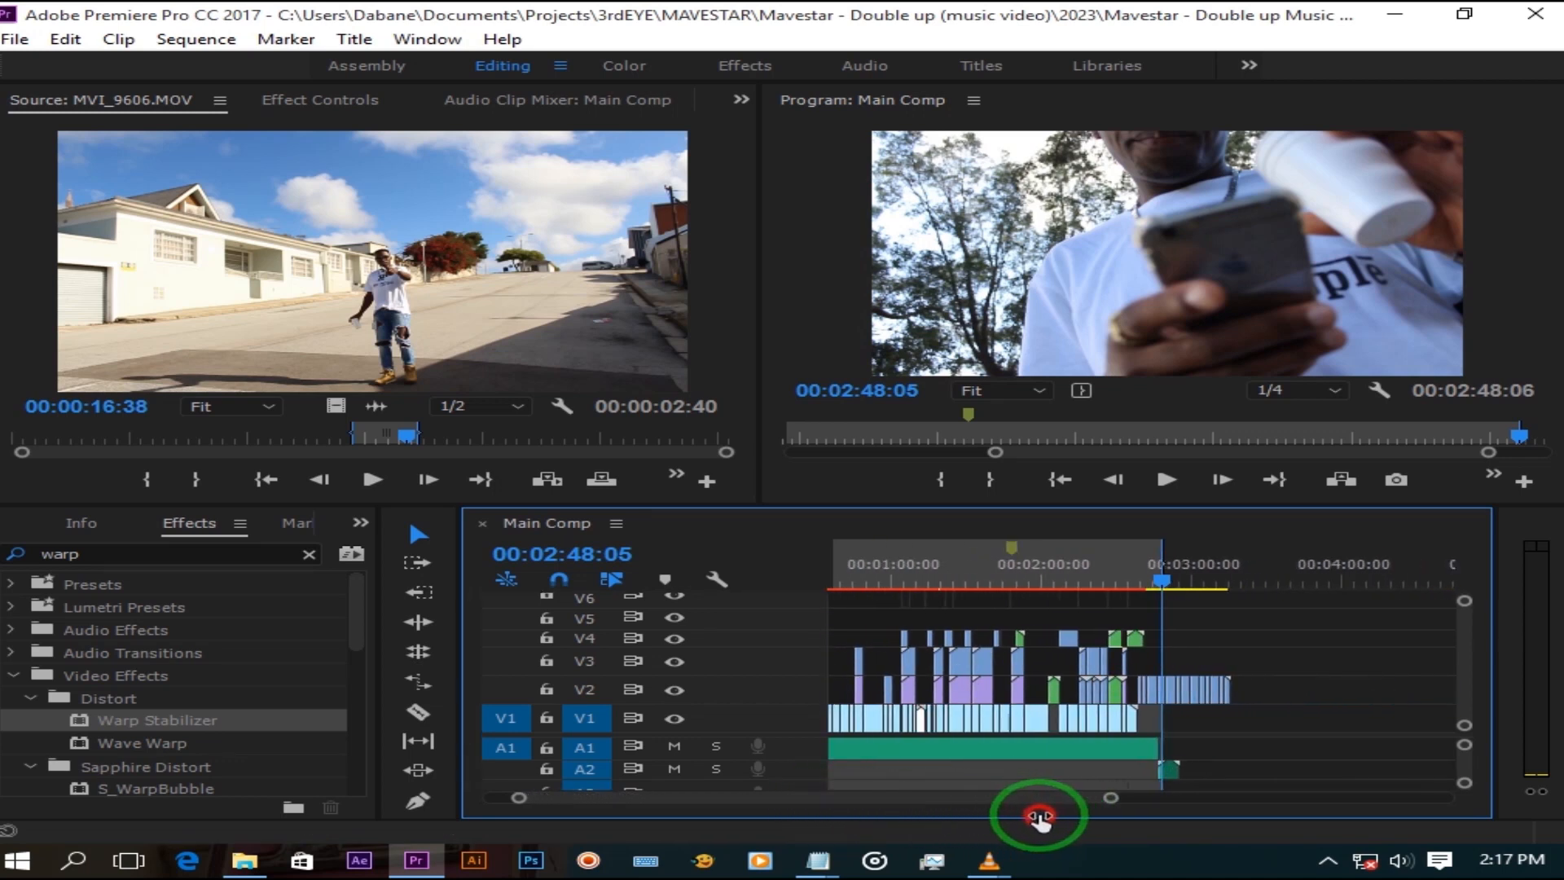
pyautogui.click(1329, 863)
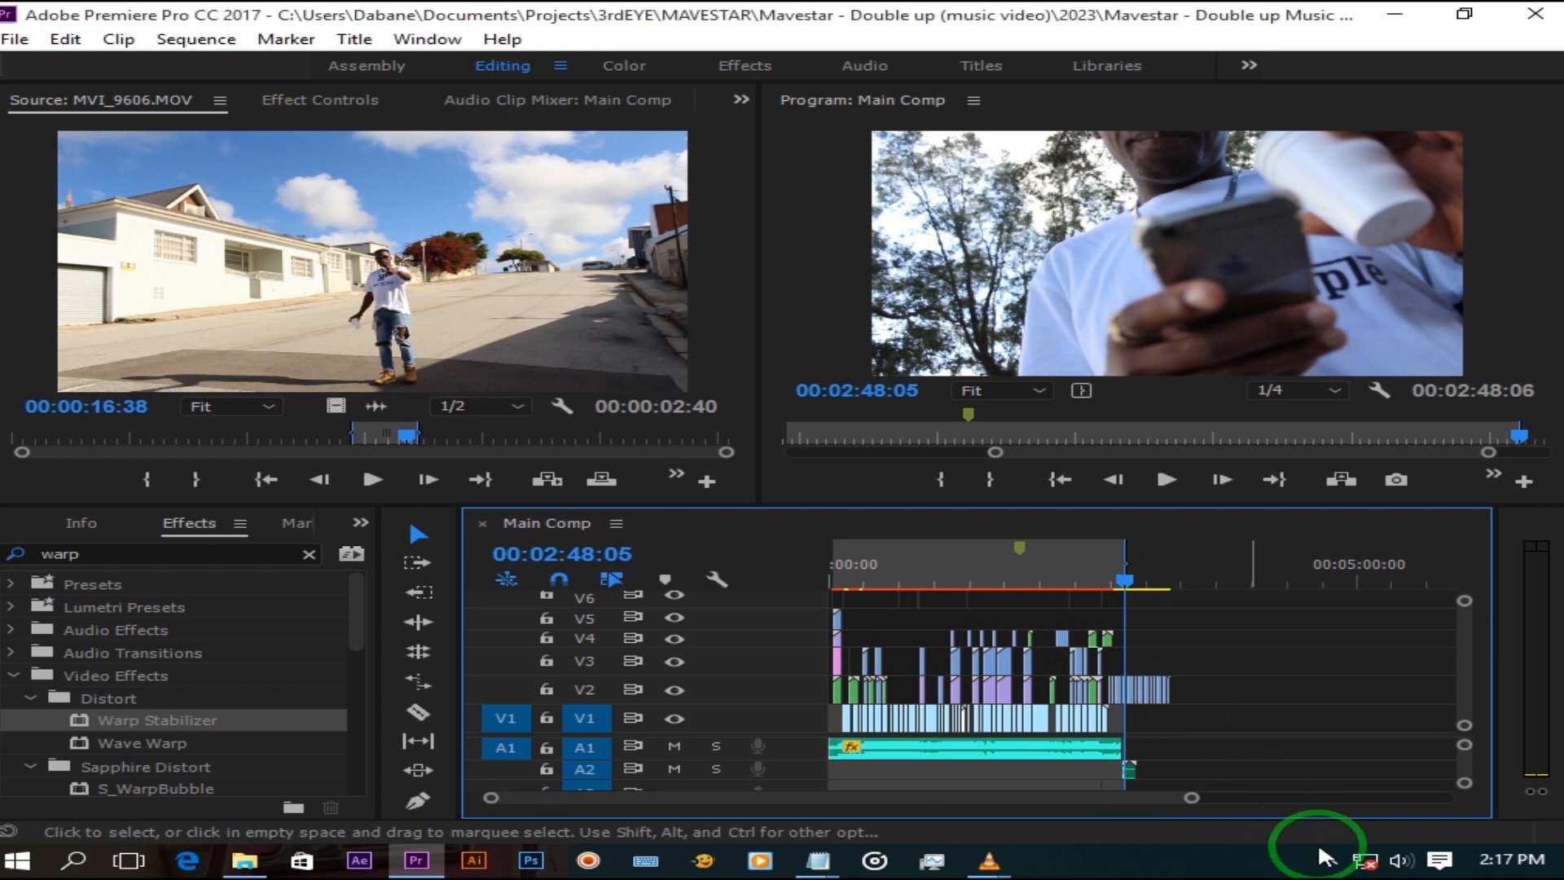
pyautogui.click(1123, 583)
pyautogui.press('Home')
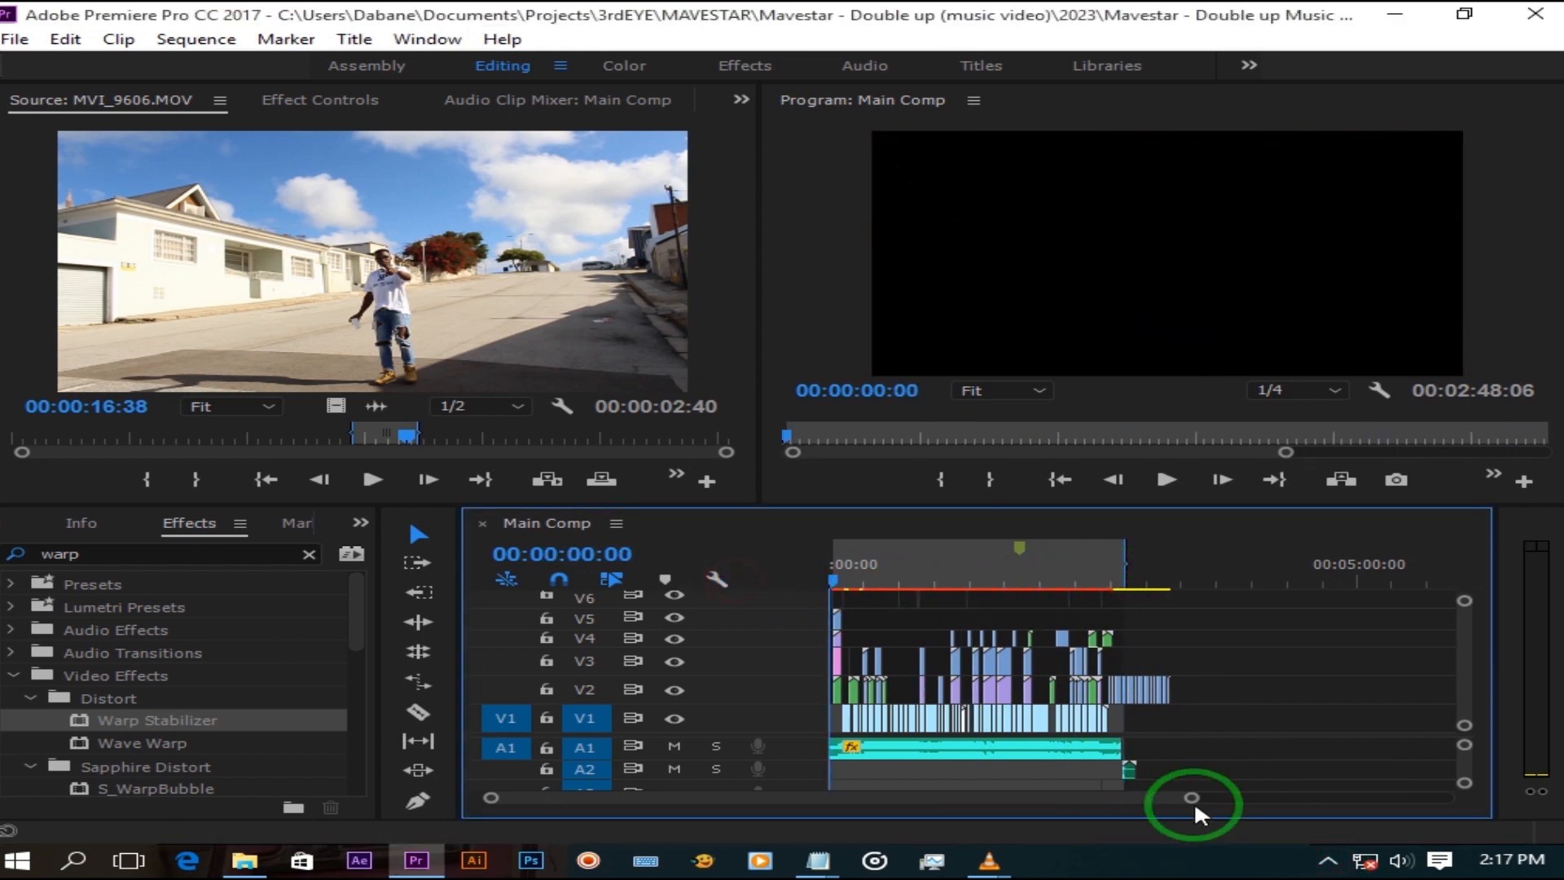
pyautogui.moveTo(1185, 800); pyautogui.dragTo(937, 804)
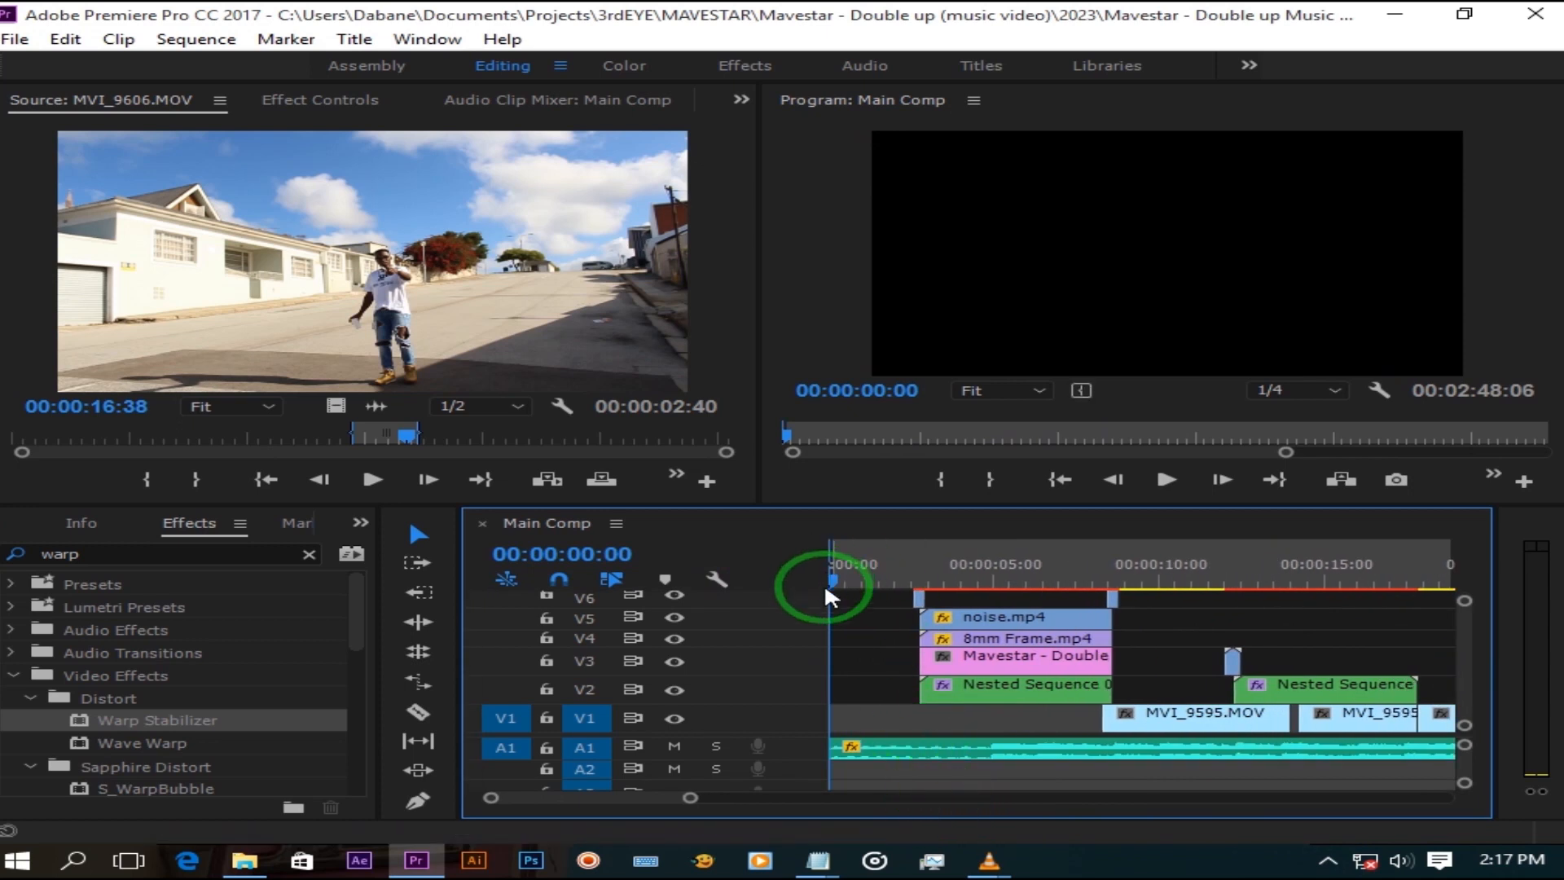
pyautogui.moveTo(692, 803); pyautogui.dragTo(1057, 804)
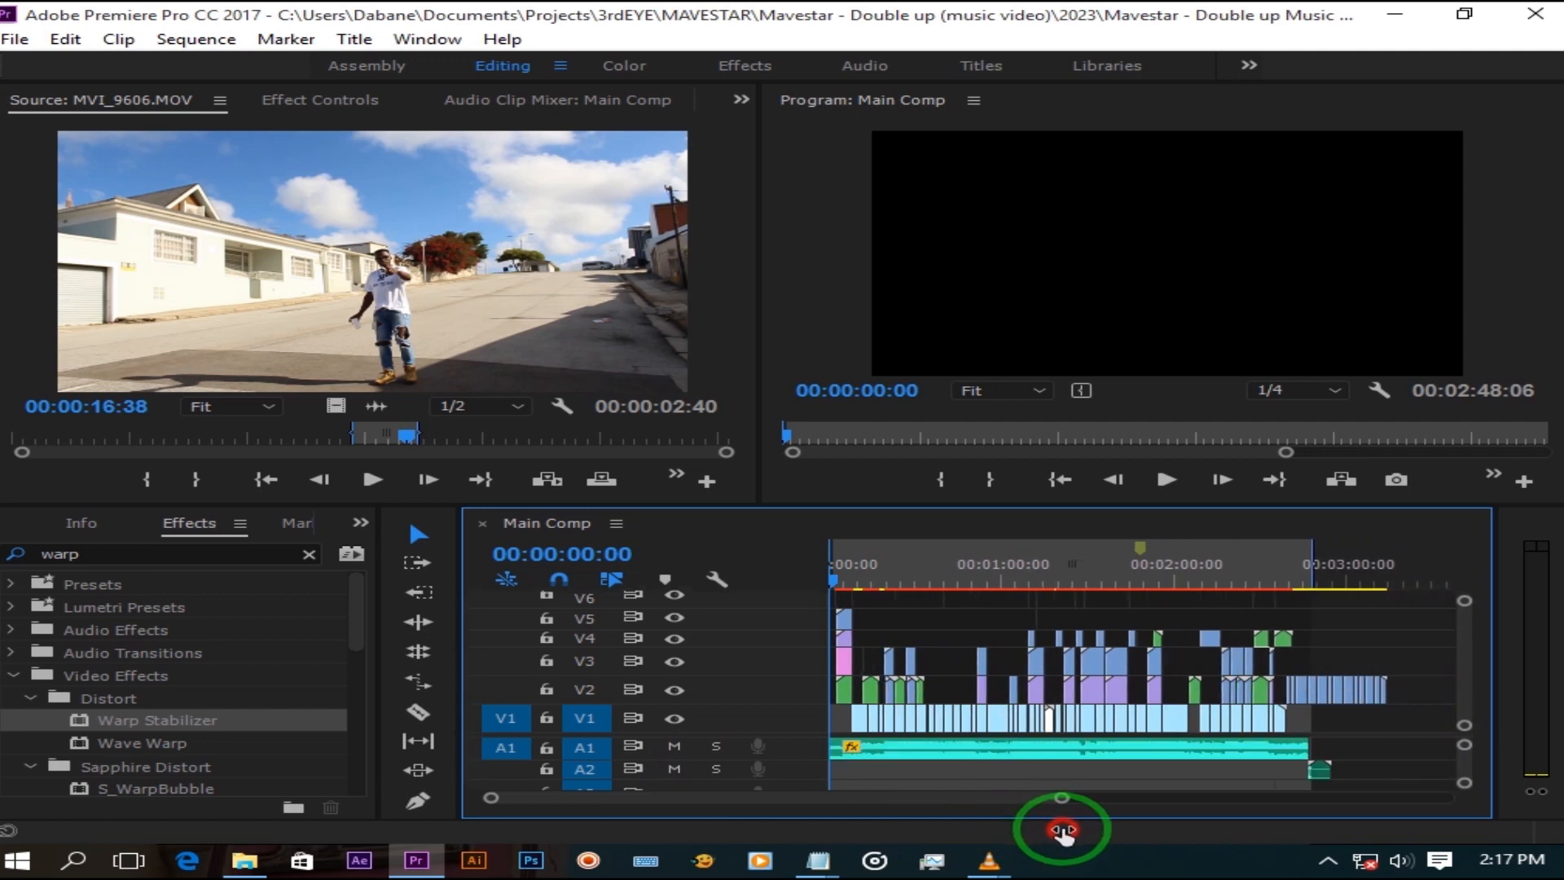
pyautogui.click(929, 568)
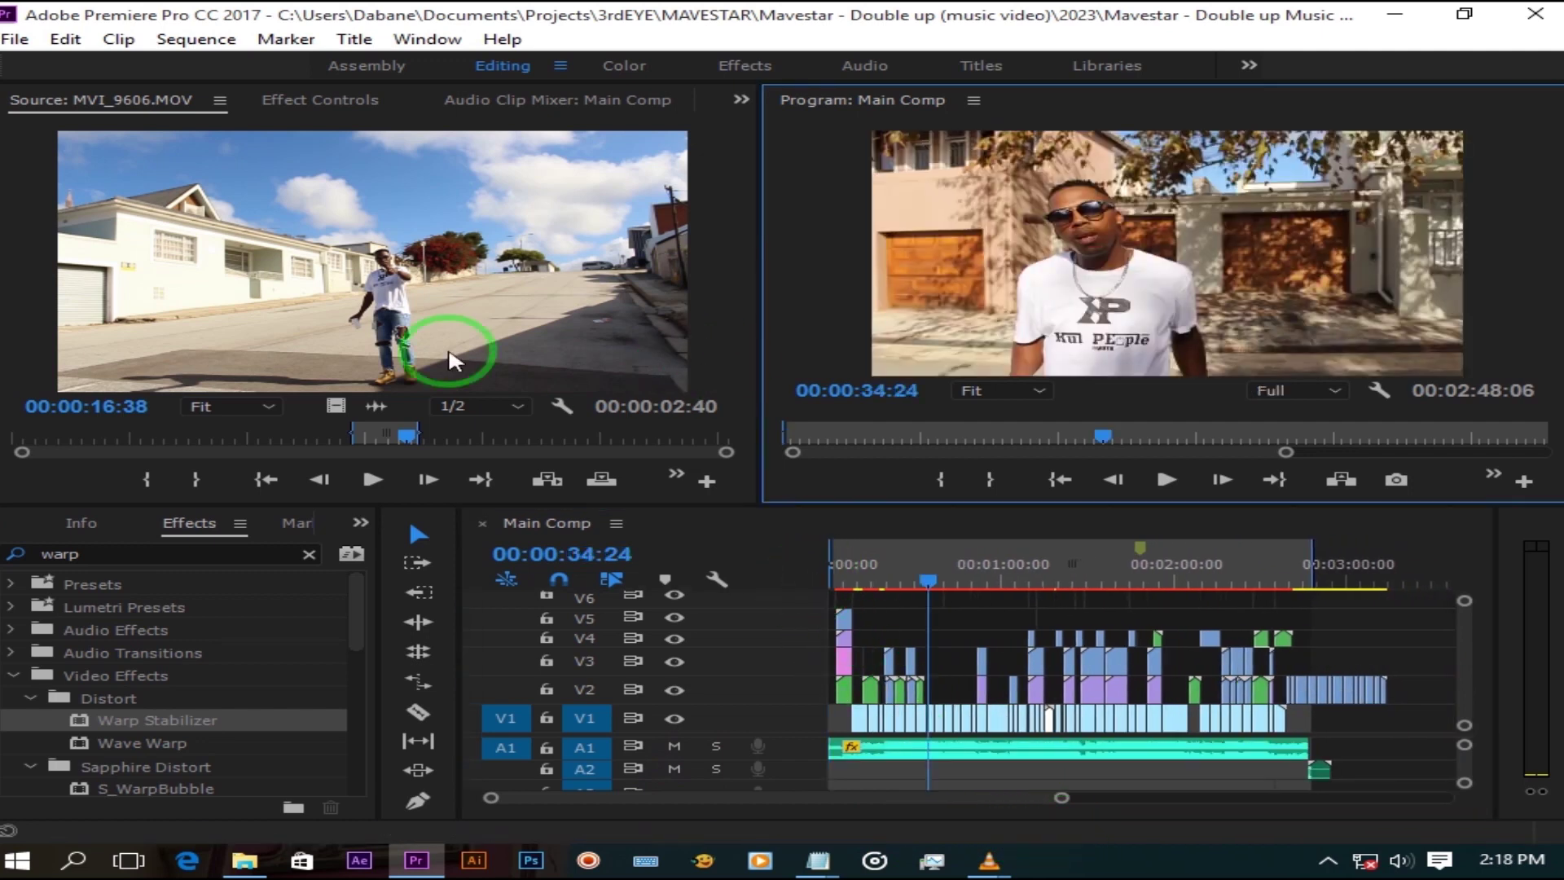
# Bring up Export Media settings for the Main Comp sequence via the File menu.
pyautogui.click(15, 40)
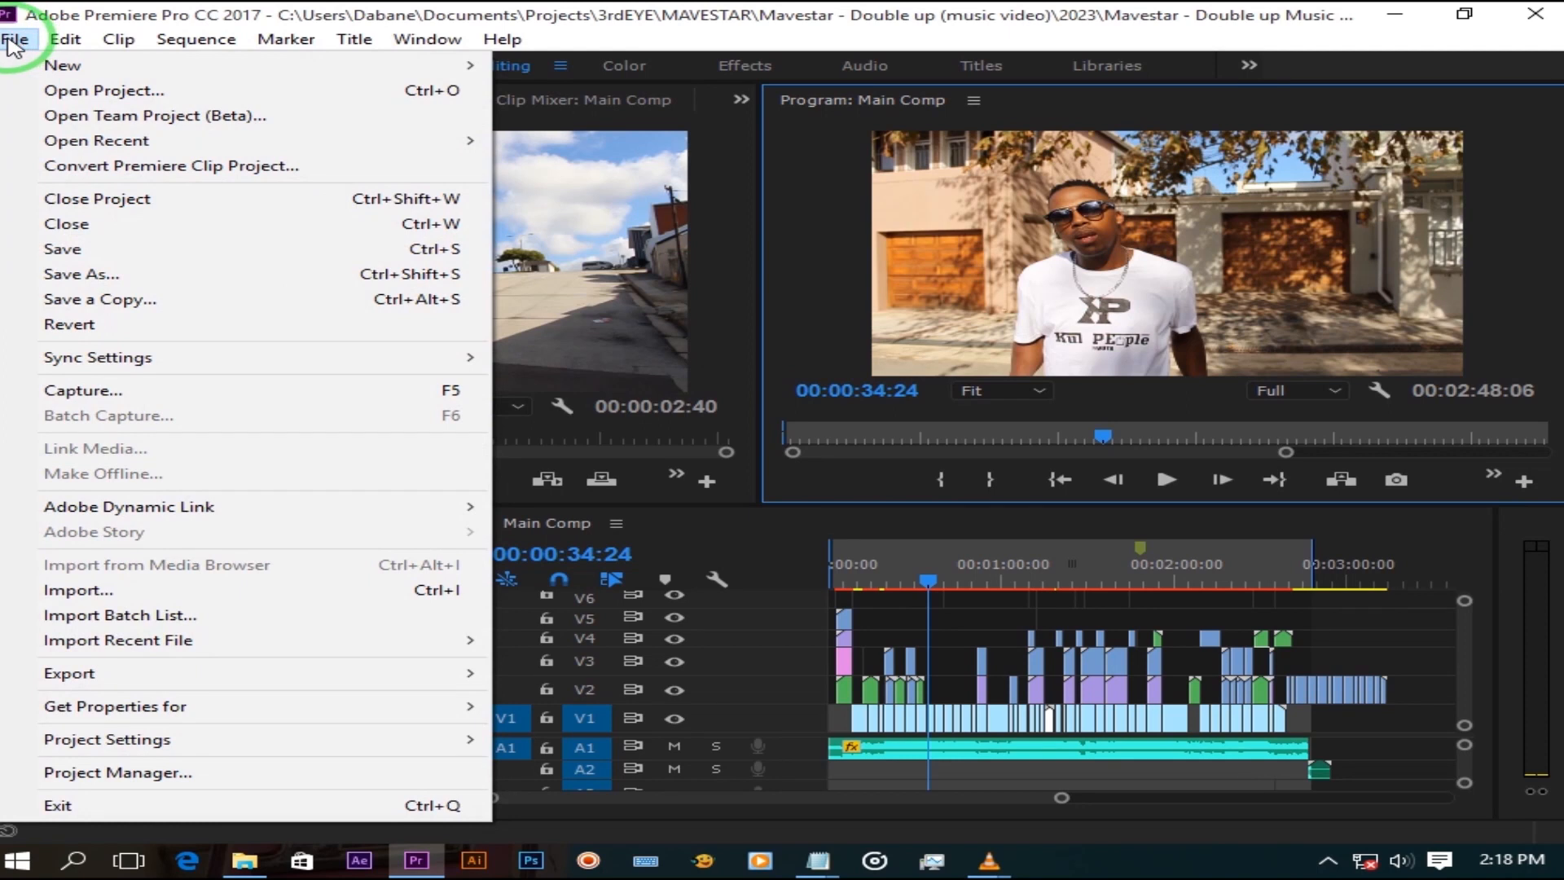
pyautogui.moveTo(68, 673)
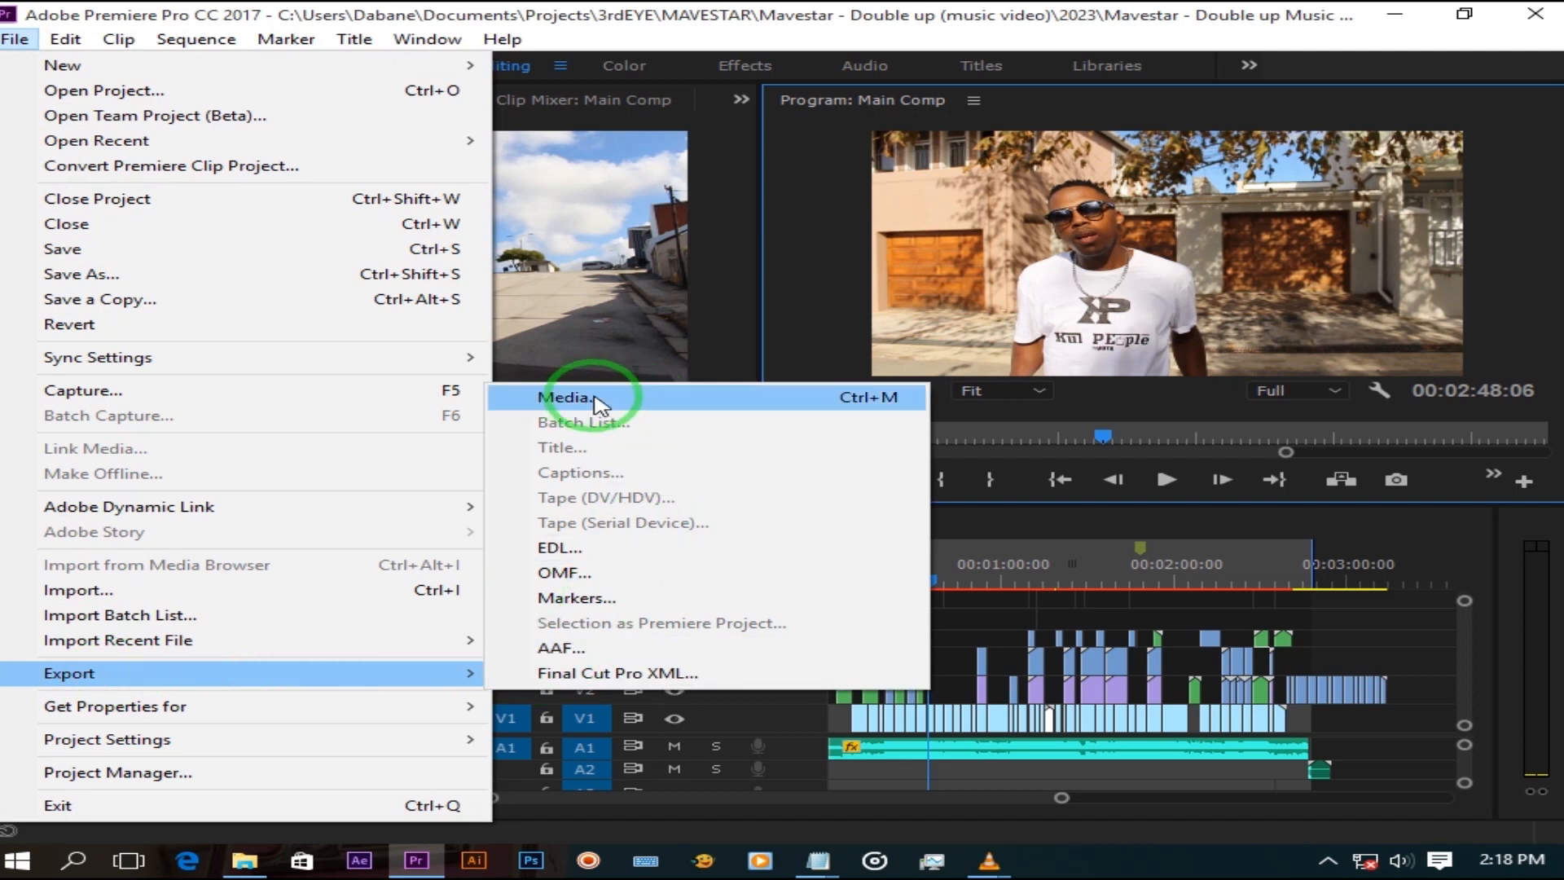
pyautogui.click(570, 397)
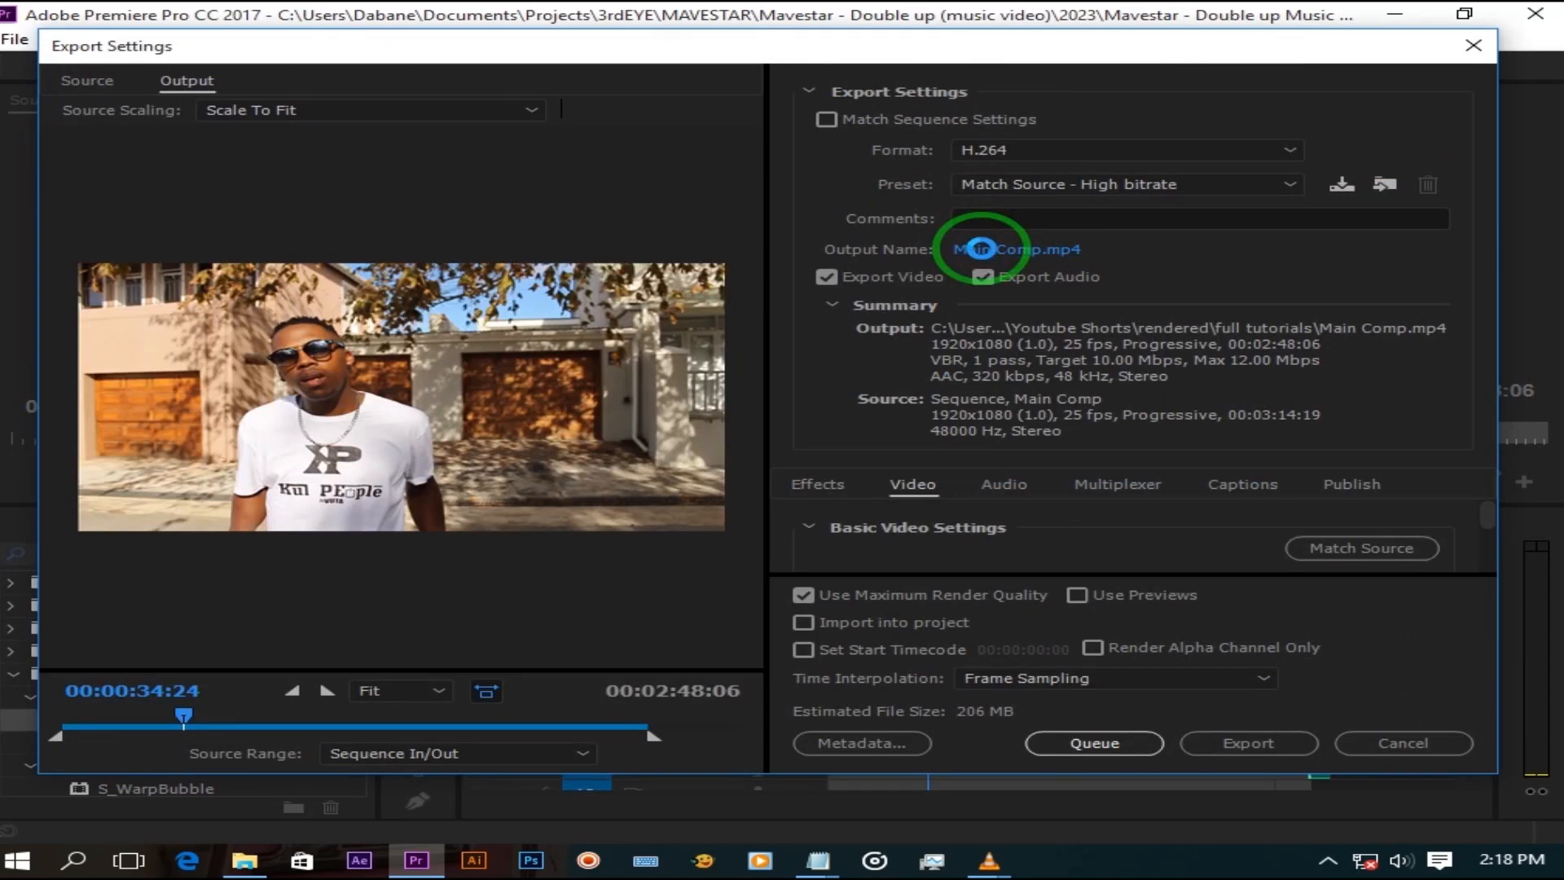
# Browse the output location to Documents > Projects > 3rdEYE > MAVESTAR > Mavestar - Double up > 2023.
pyautogui.click(982, 249)
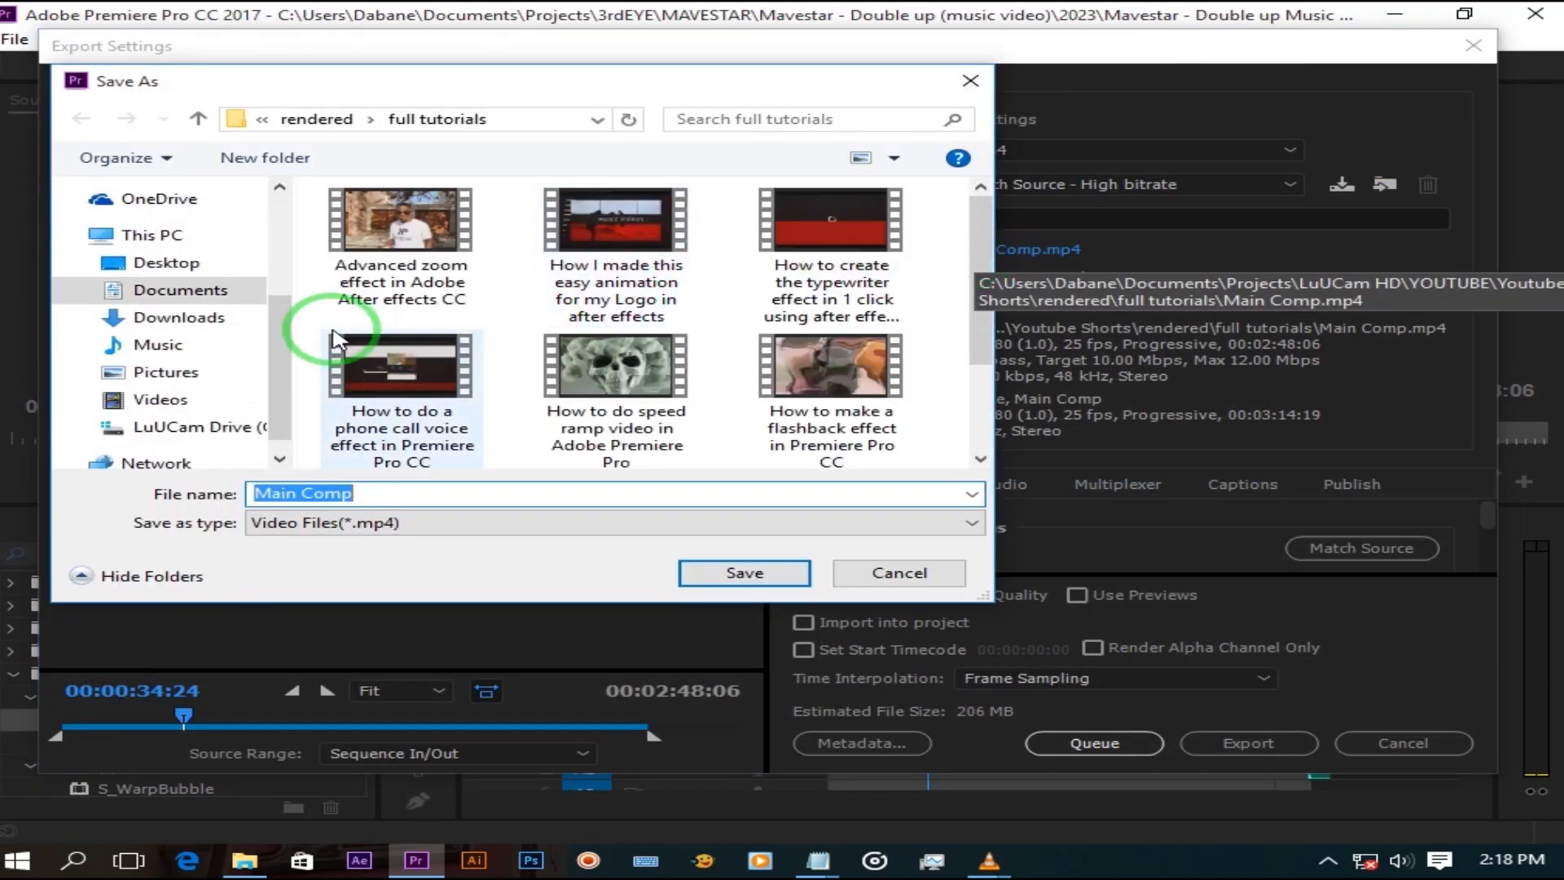
pyautogui.moveTo(178, 318)
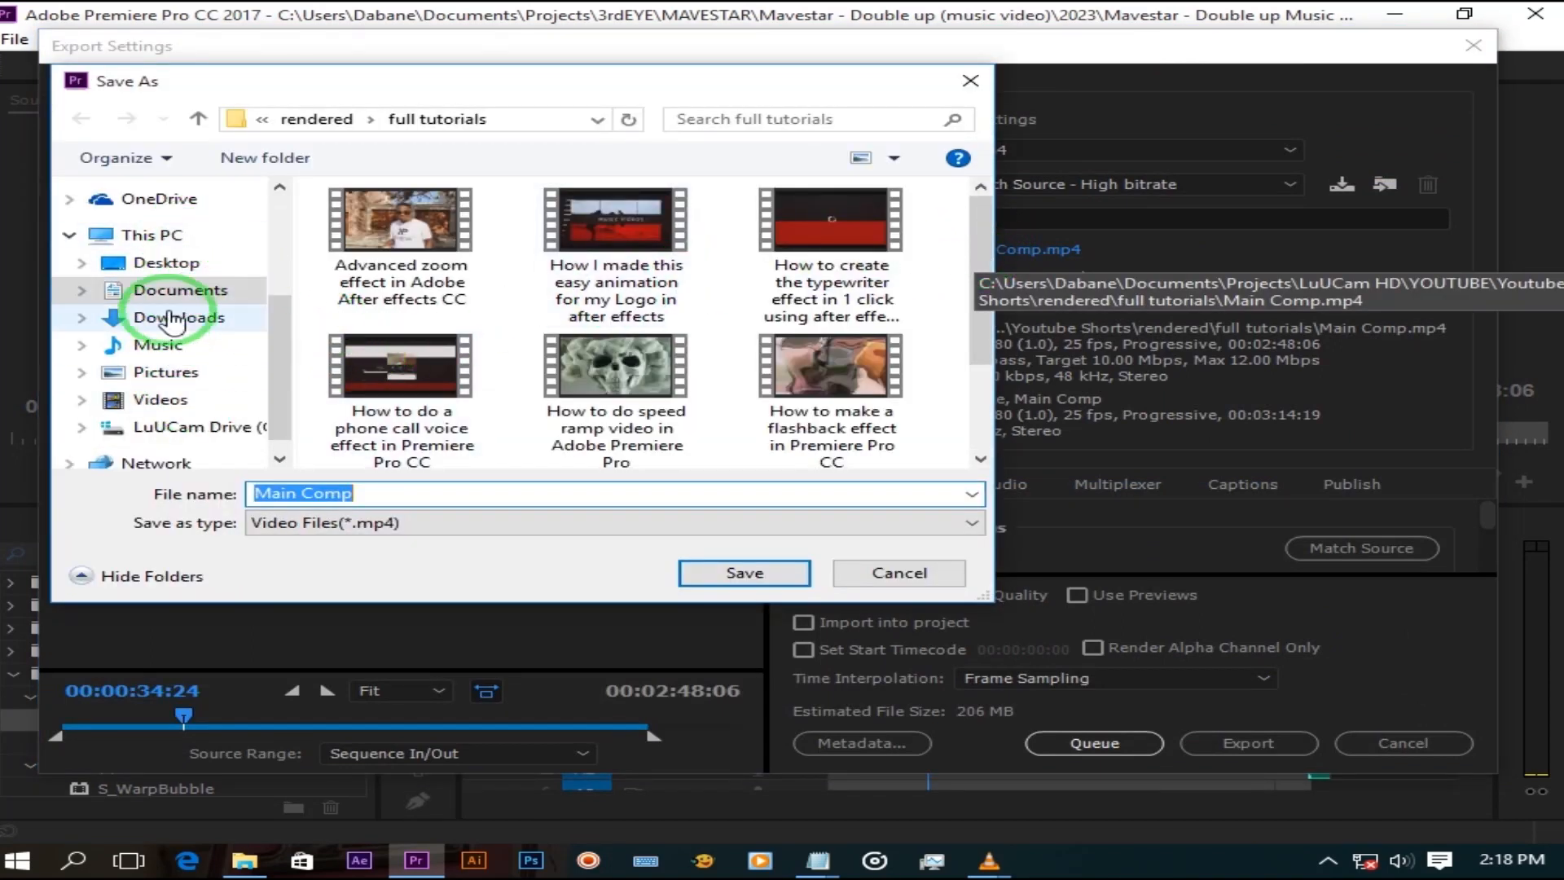
pyautogui.click(180, 290)
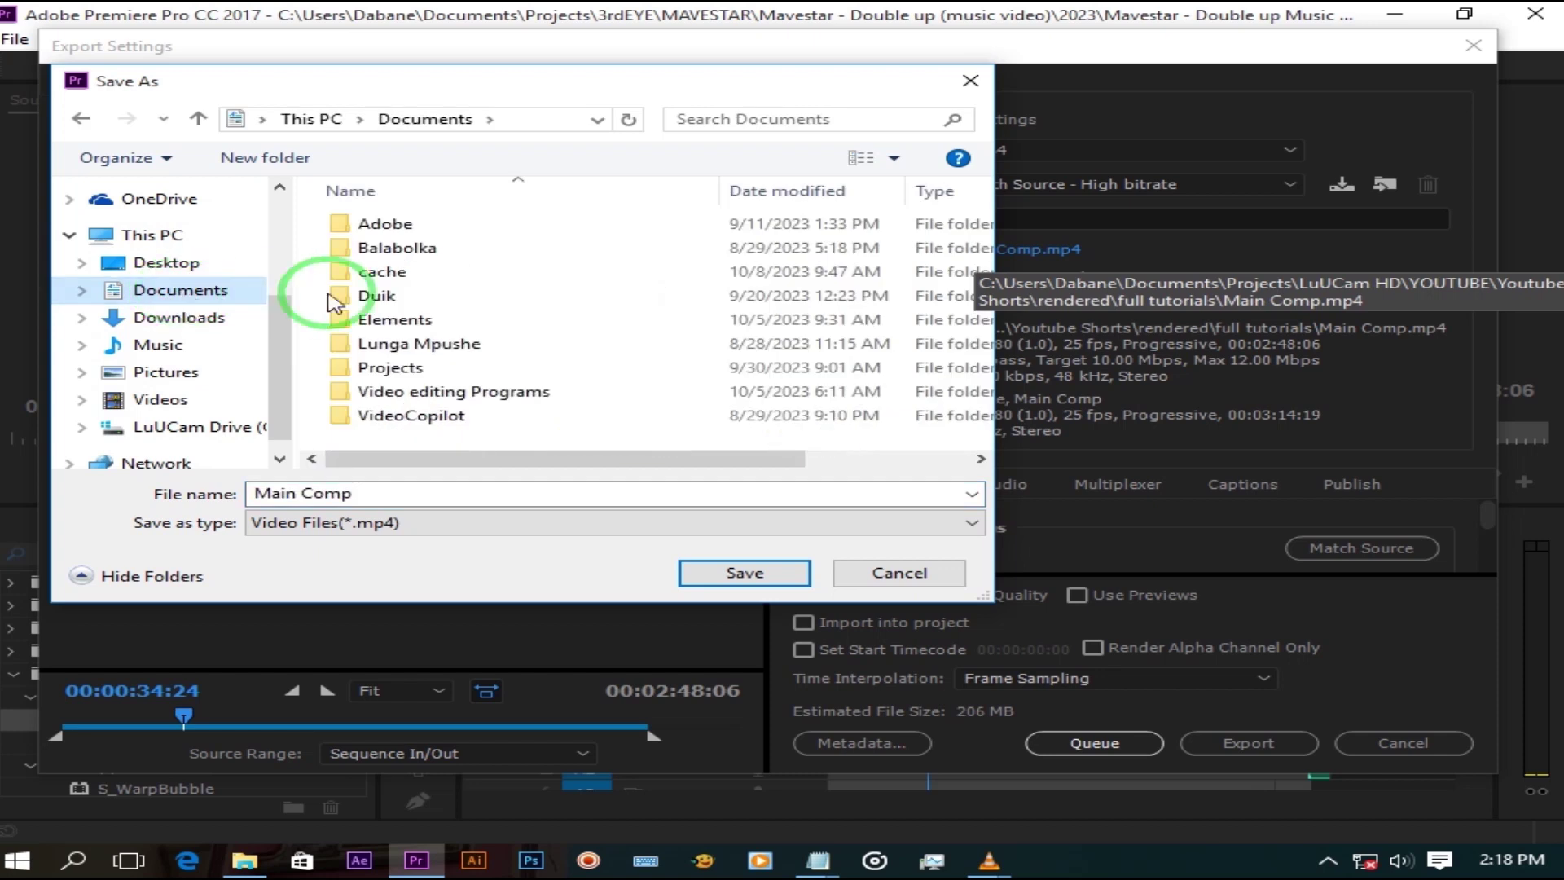
pyautogui.doubleClick(392, 367)
pyautogui.doubleClick(379, 218)
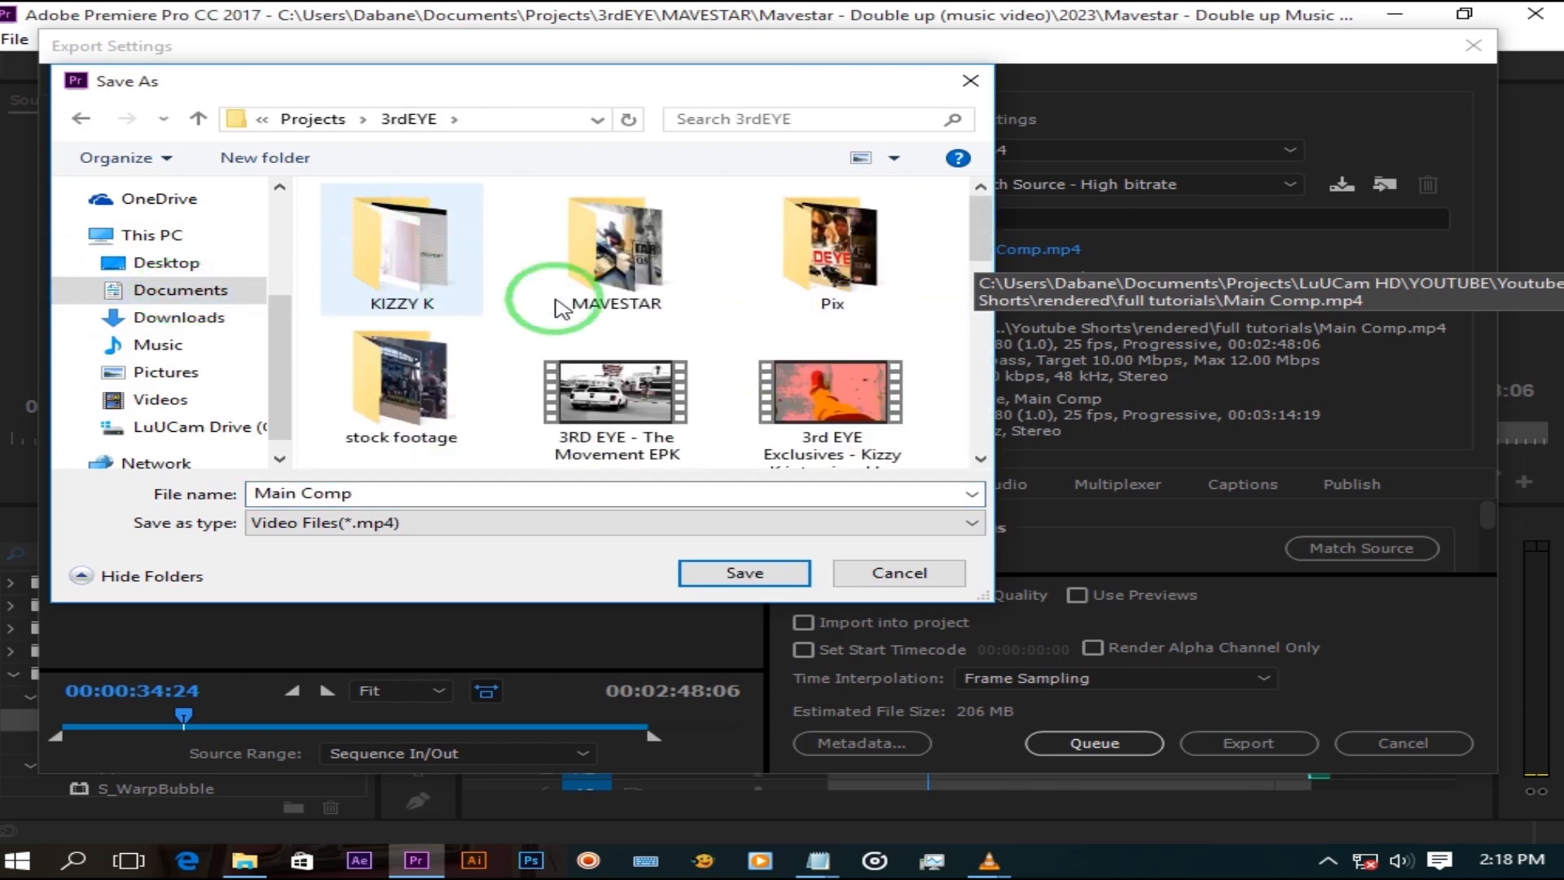
pyautogui.doubleClick(616, 256)
pyautogui.doubleClick(830, 258)
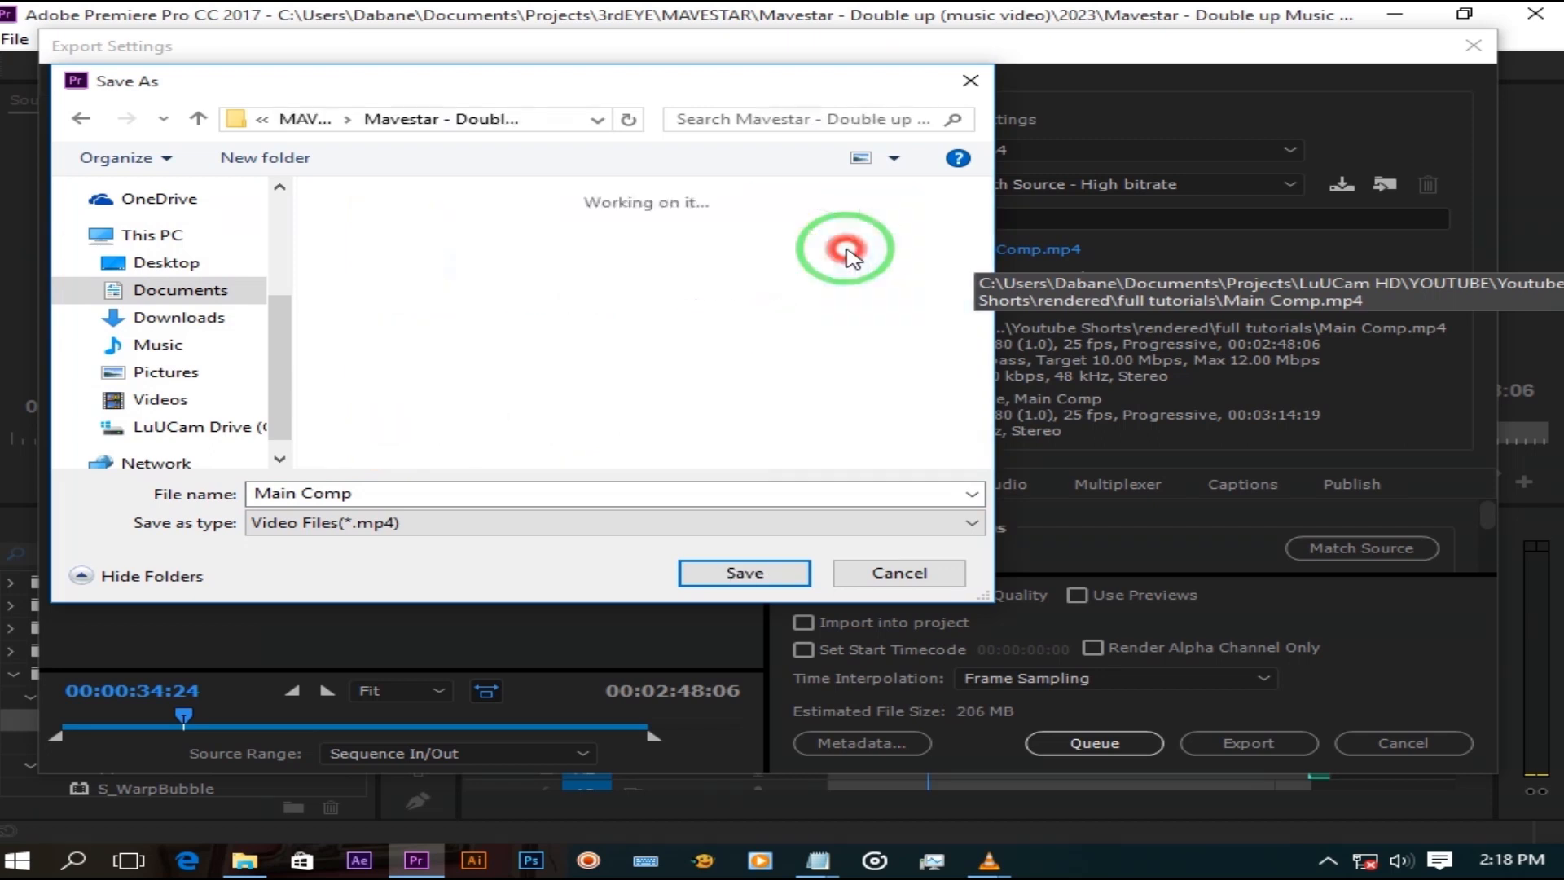
pyautogui.doubleClick(391, 258)
# Name the output file Mavestar - Double up Music Video Test no.1.mp4 and save.
pyautogui.click(367, 494)
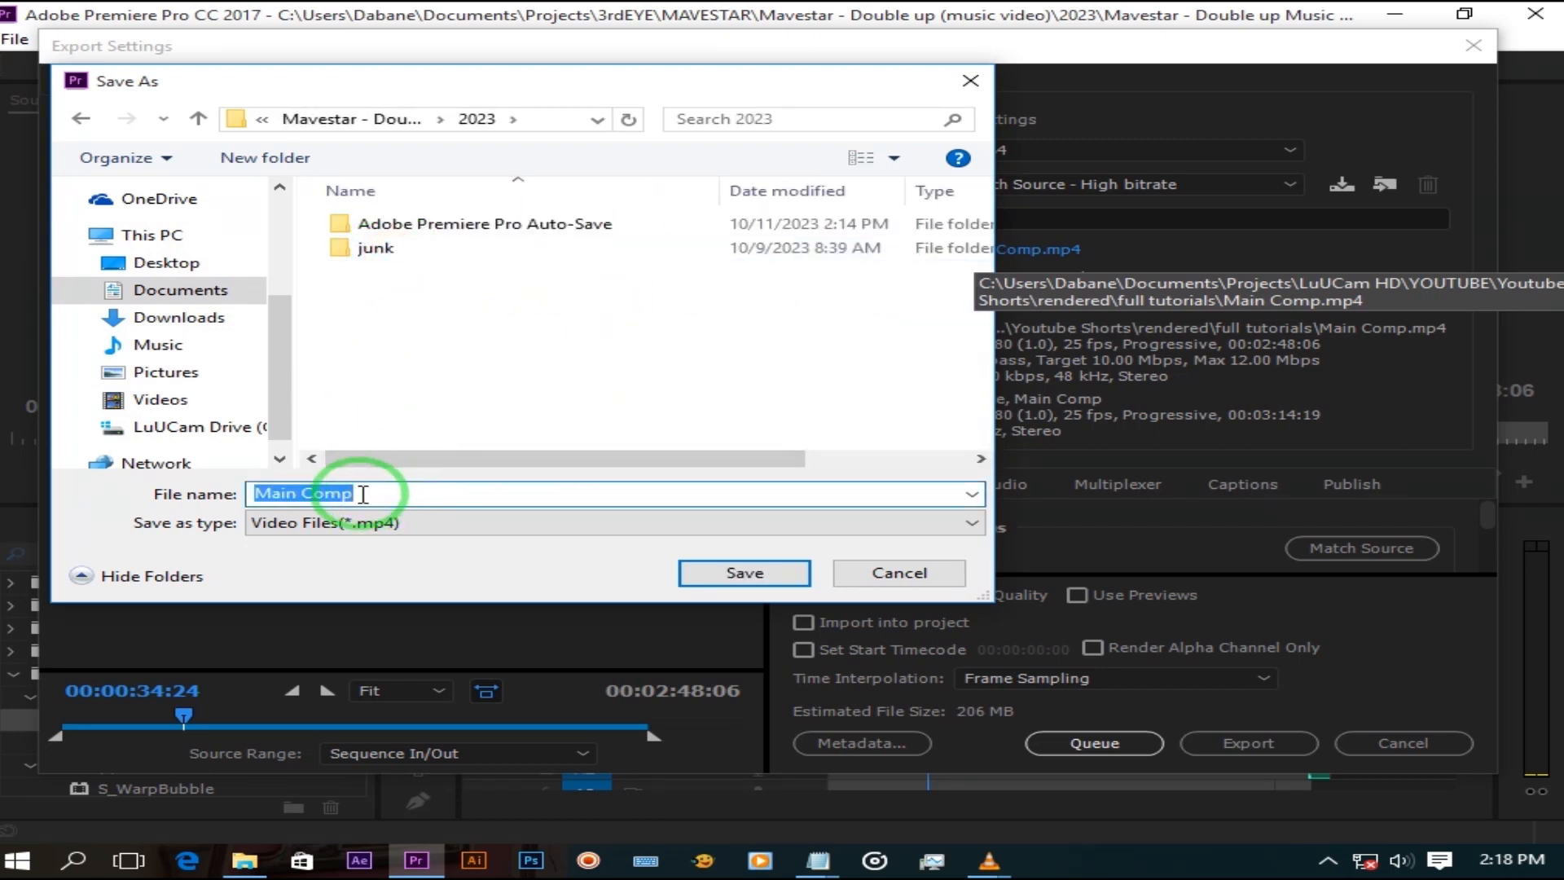
pyautogui.write('Mav')
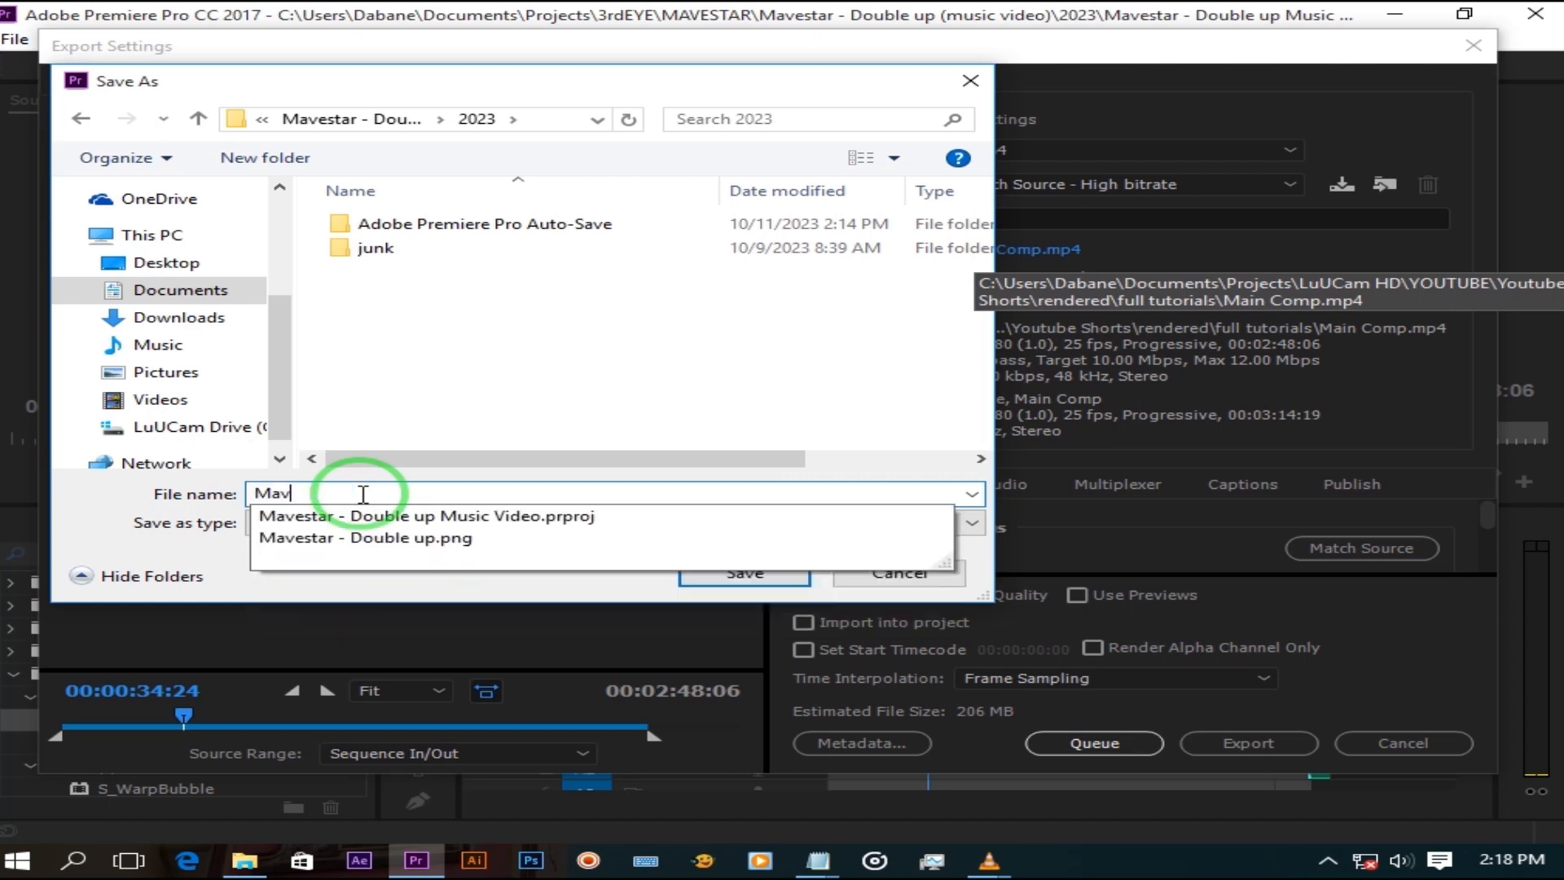
pyautogui.write('estar - Doub')
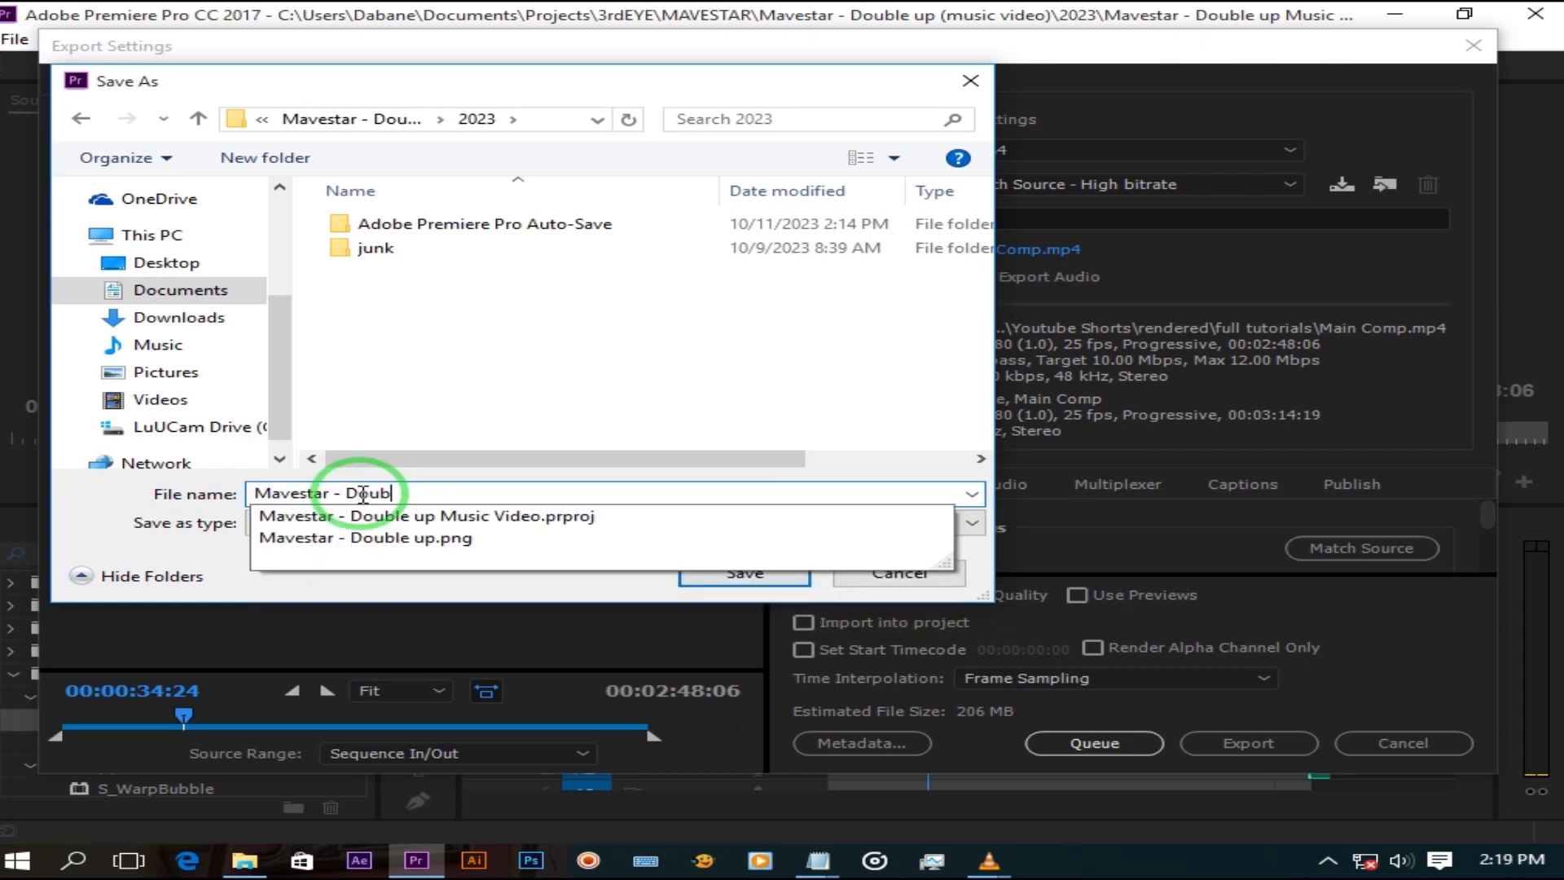
pyautogui.write('le up Music Video Test no.1')
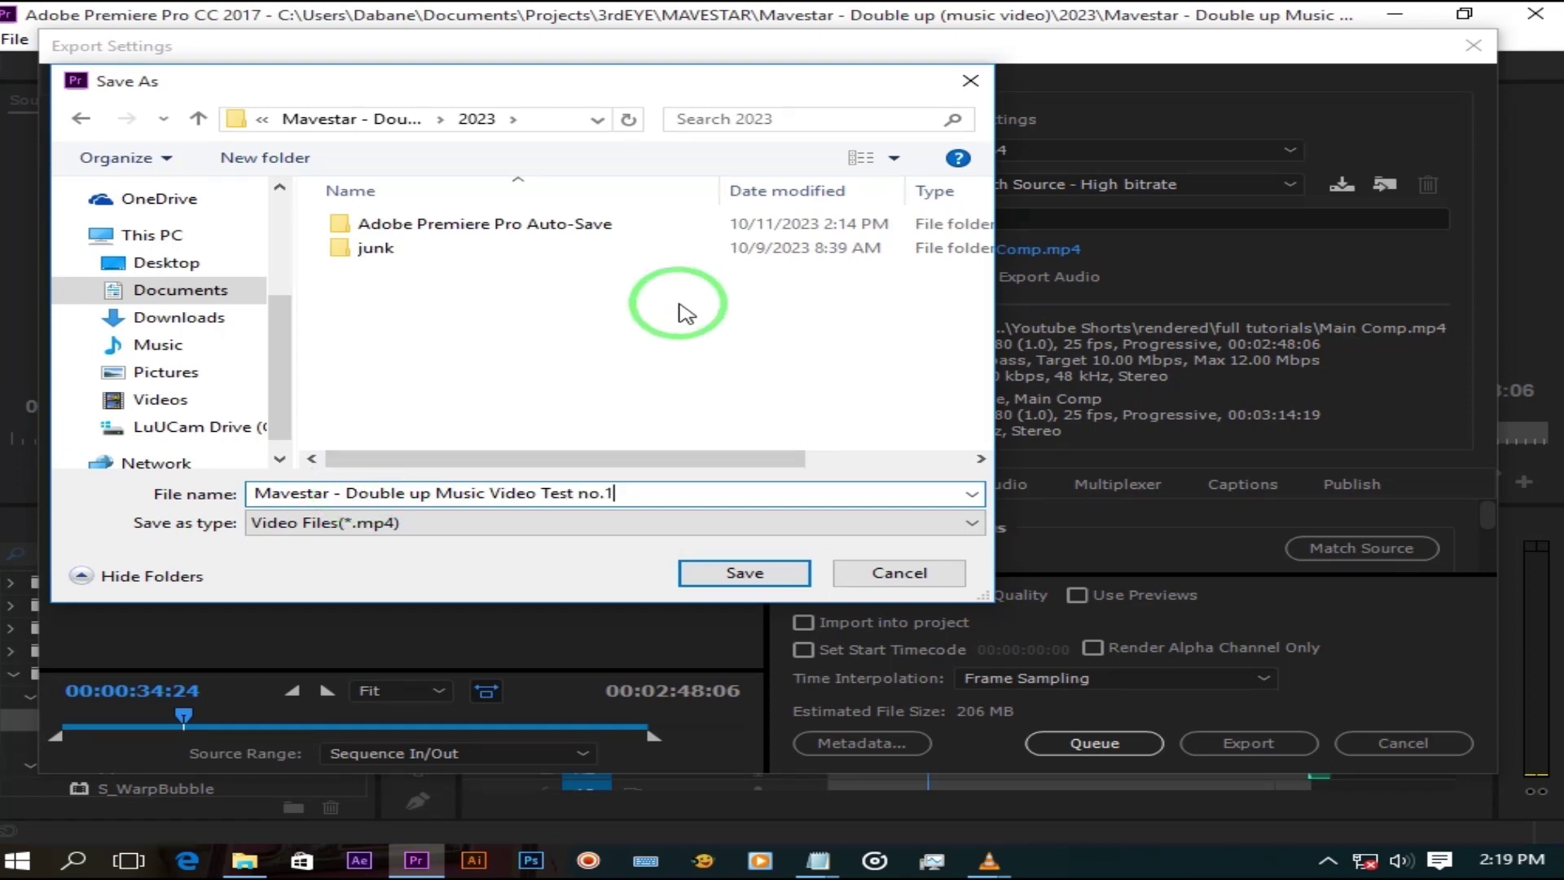
pyautogui.click(744, 572)
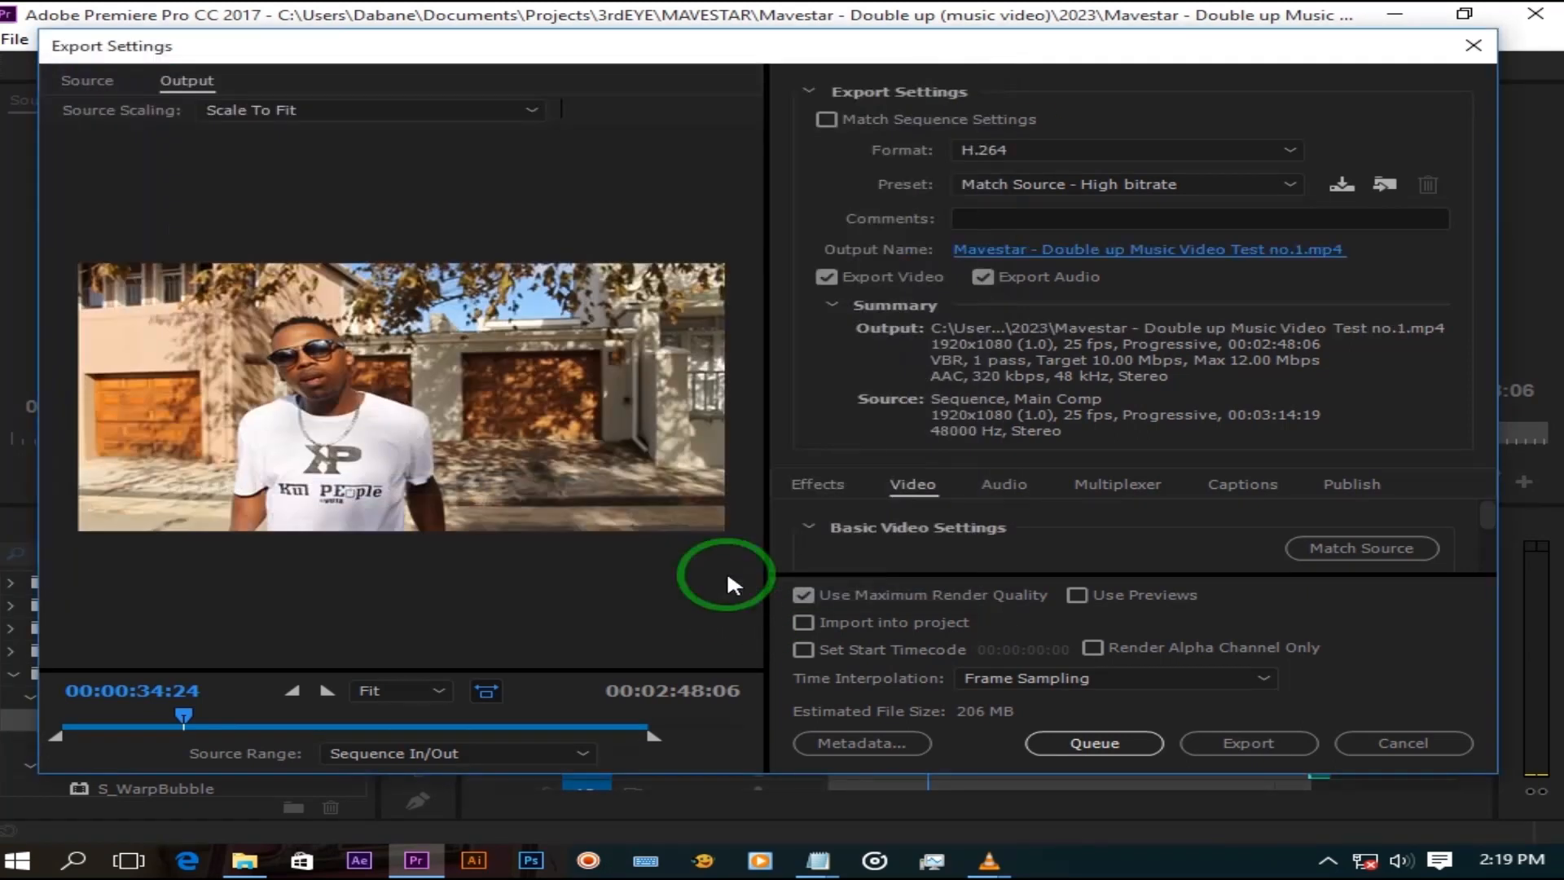
# Confirm H.264 as the export format from the Format dropdown.
pyautogui.click(1130, 149)
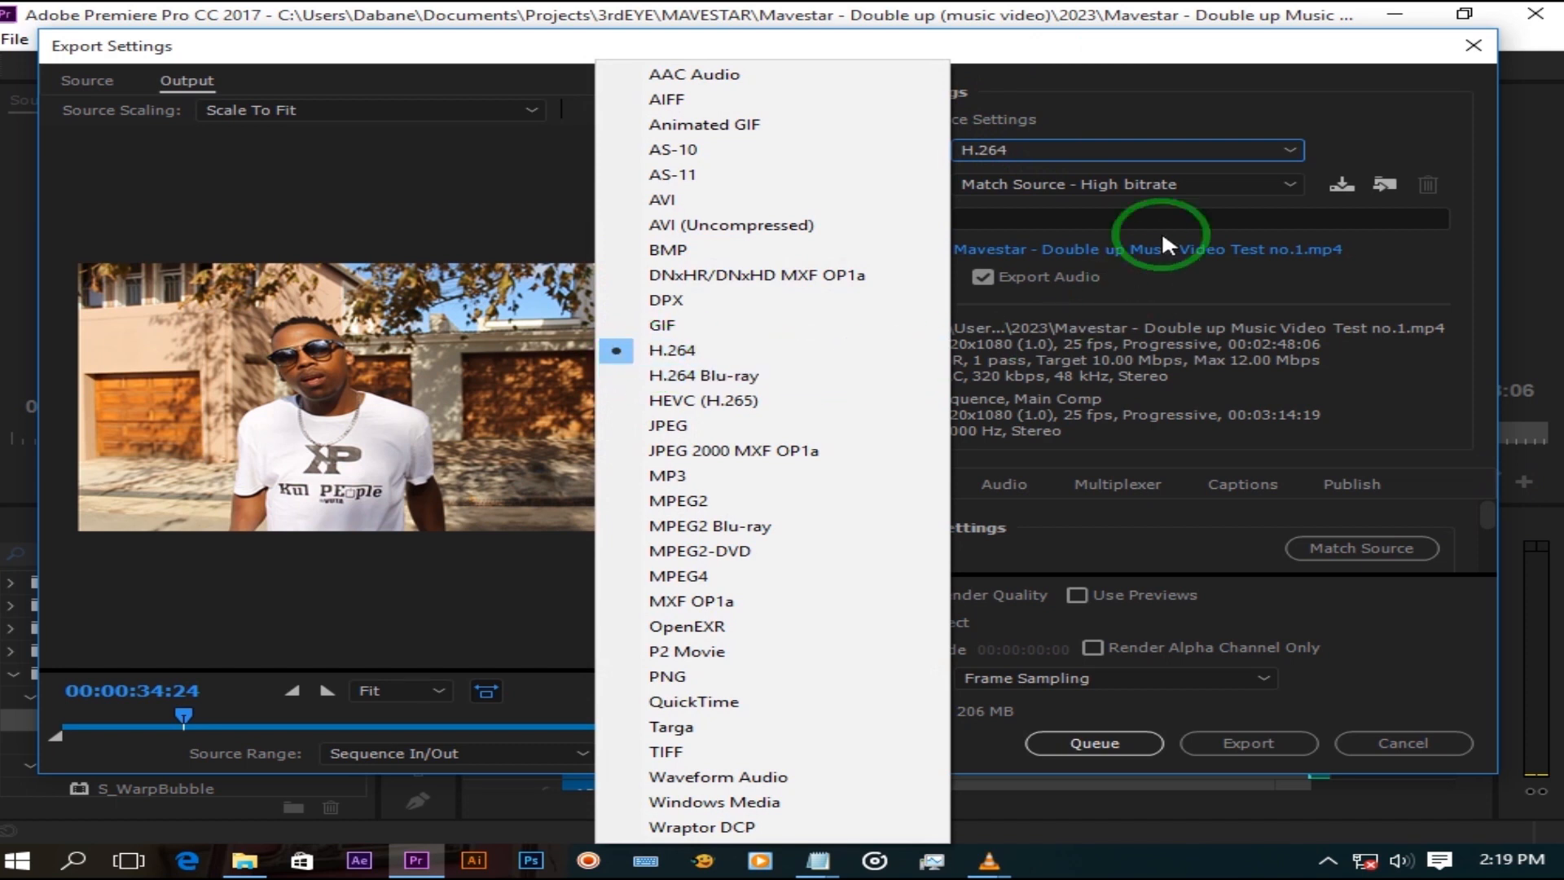
pyautogui.click(1135, 145)
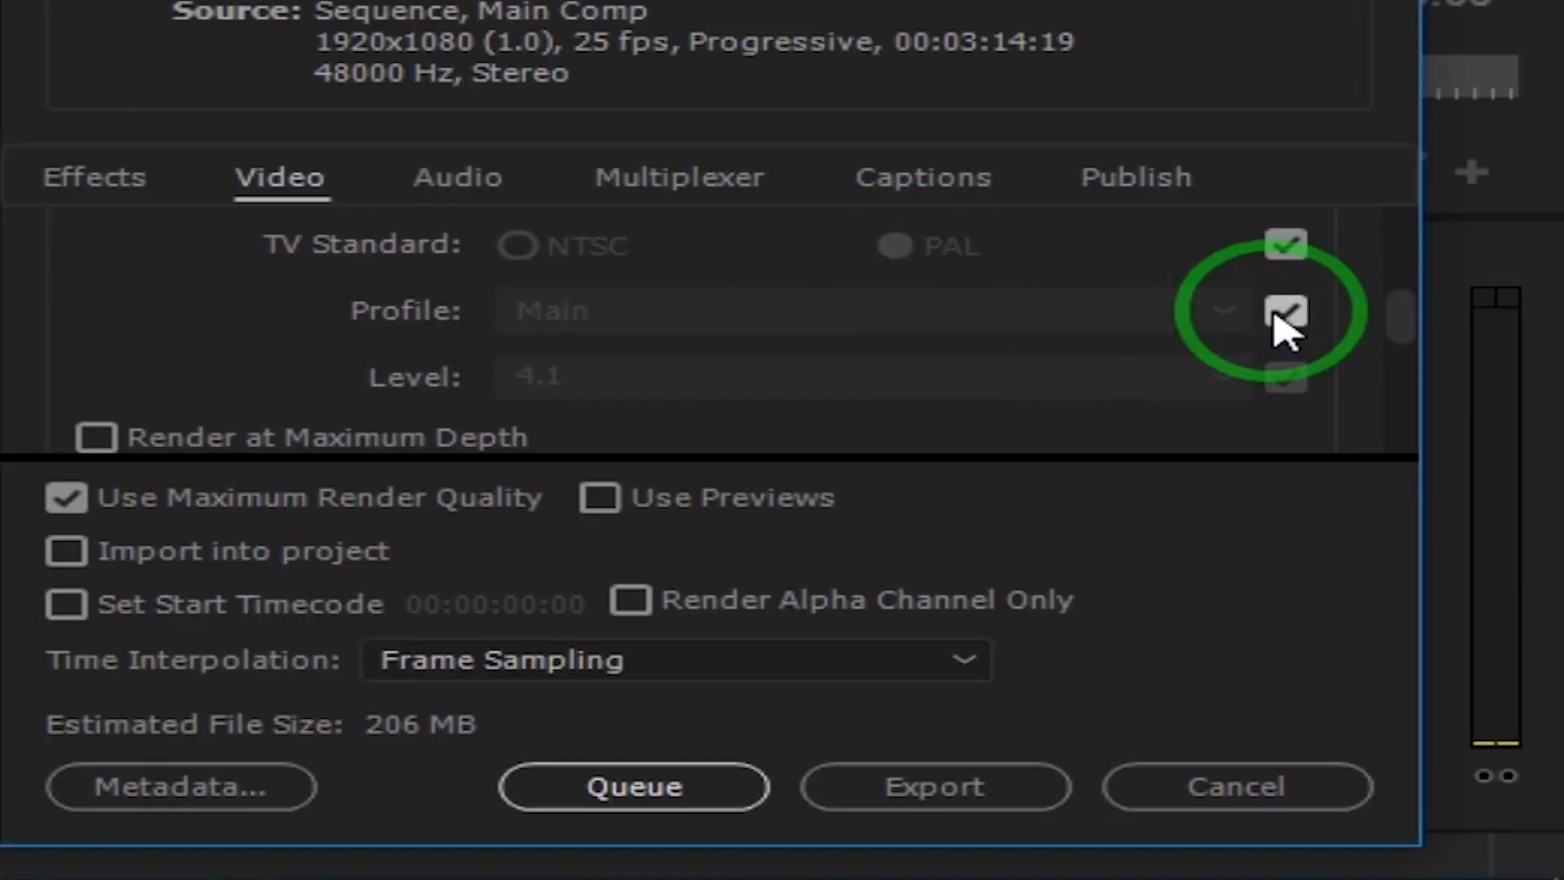
# Unlink the profile from the source and choose the High encoding profile.
pyautogui.click(1287, 311)
pyautogui.click(1112, 311)
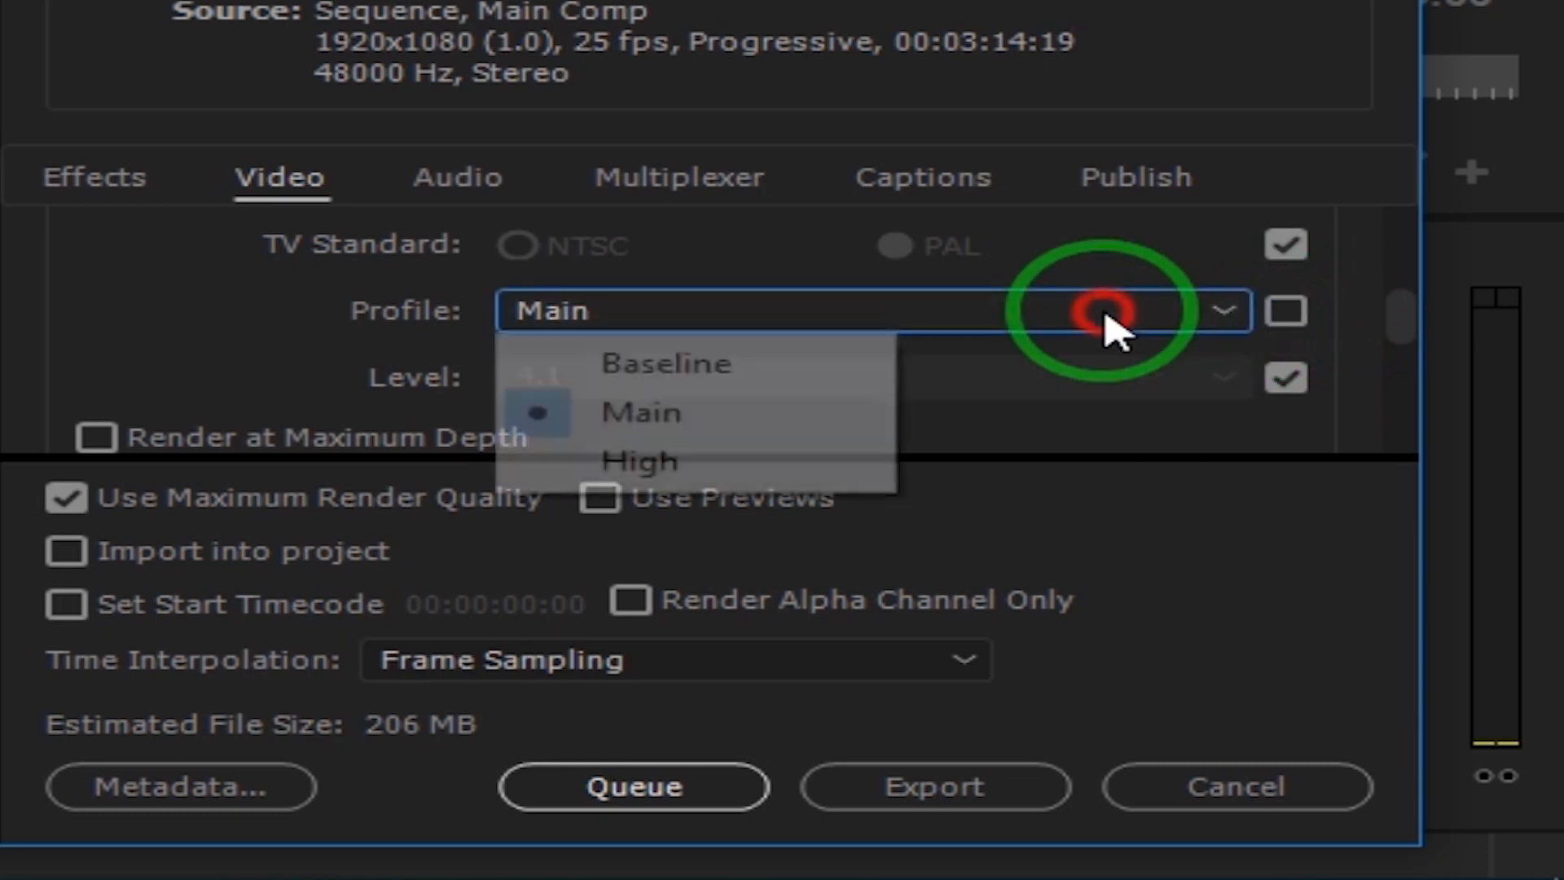
pyautogui.click(666, 462)
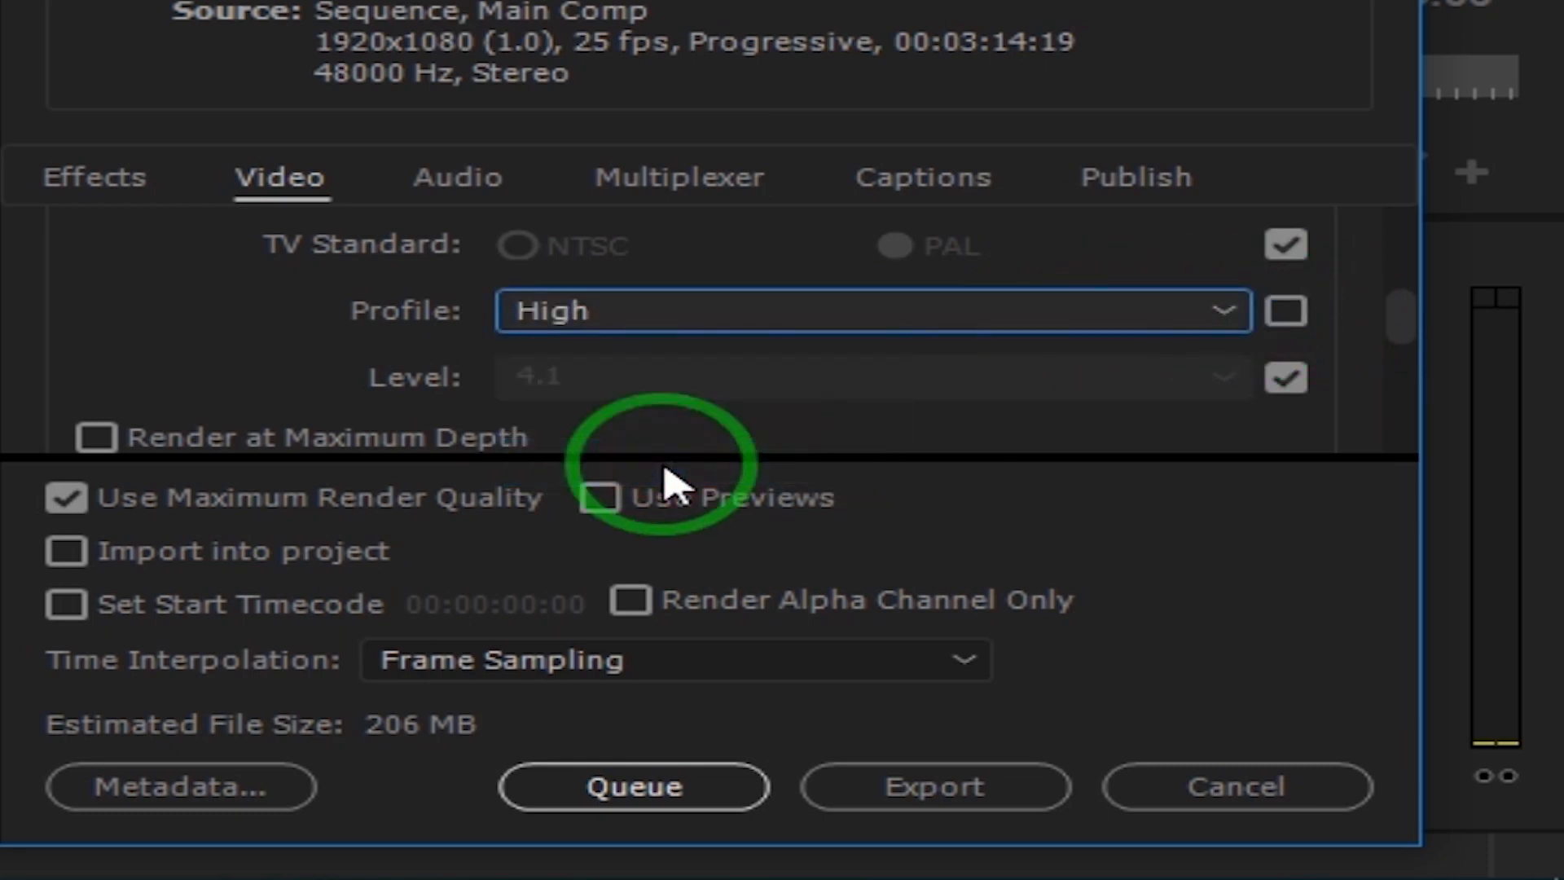
pyautogui.scroll(-2, 1392, 366)
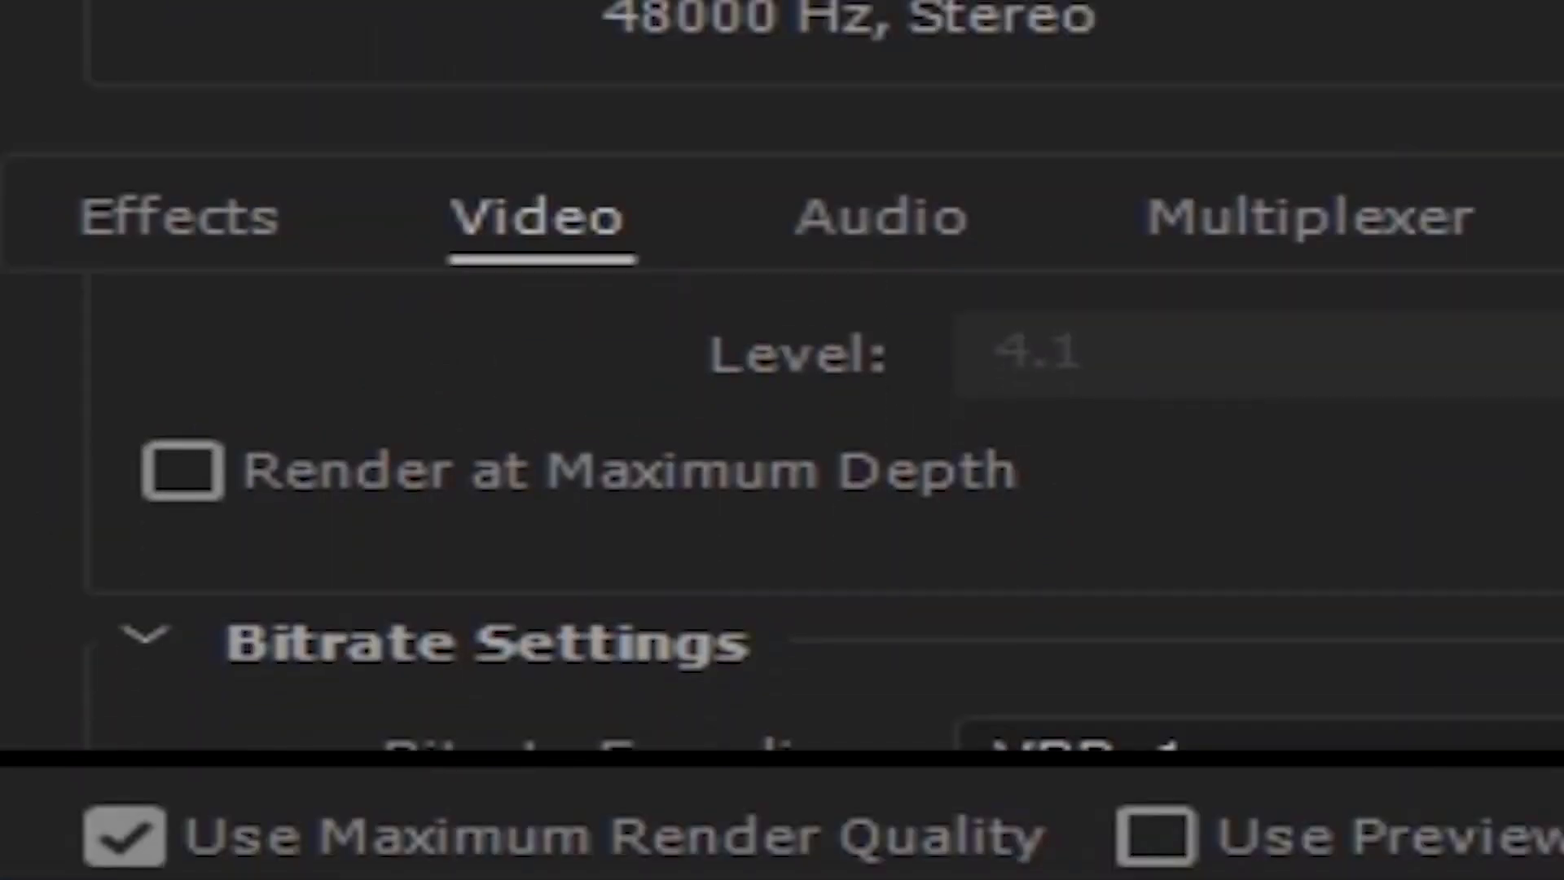
pyautogui.scroll(-1, 1393, 367)
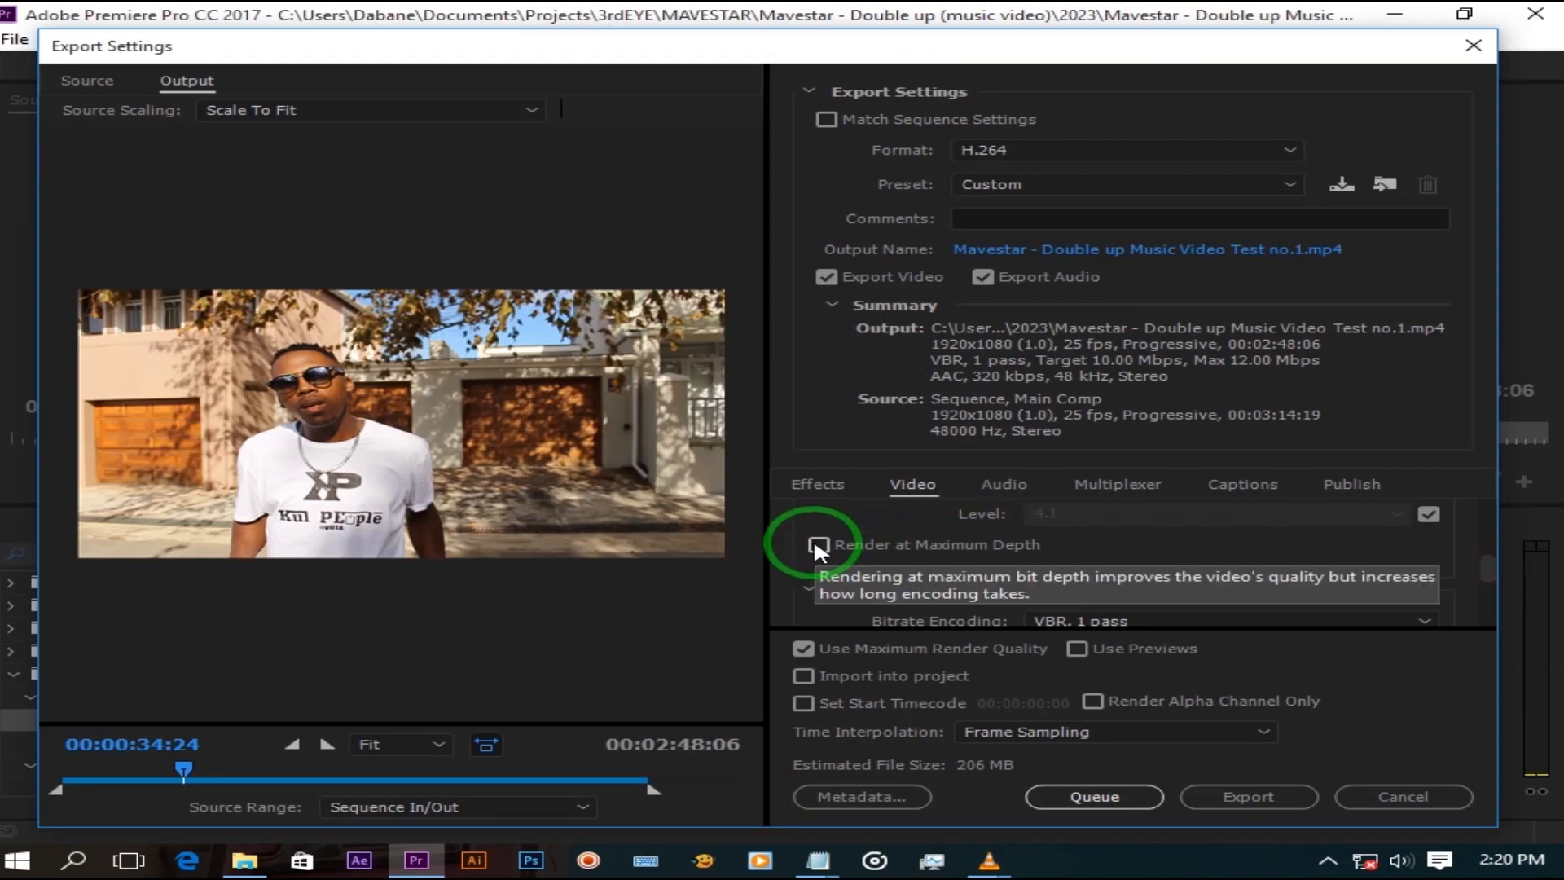
# Enable Render at Maximum Depth for the video export.
pyautogui.click(816, 543)
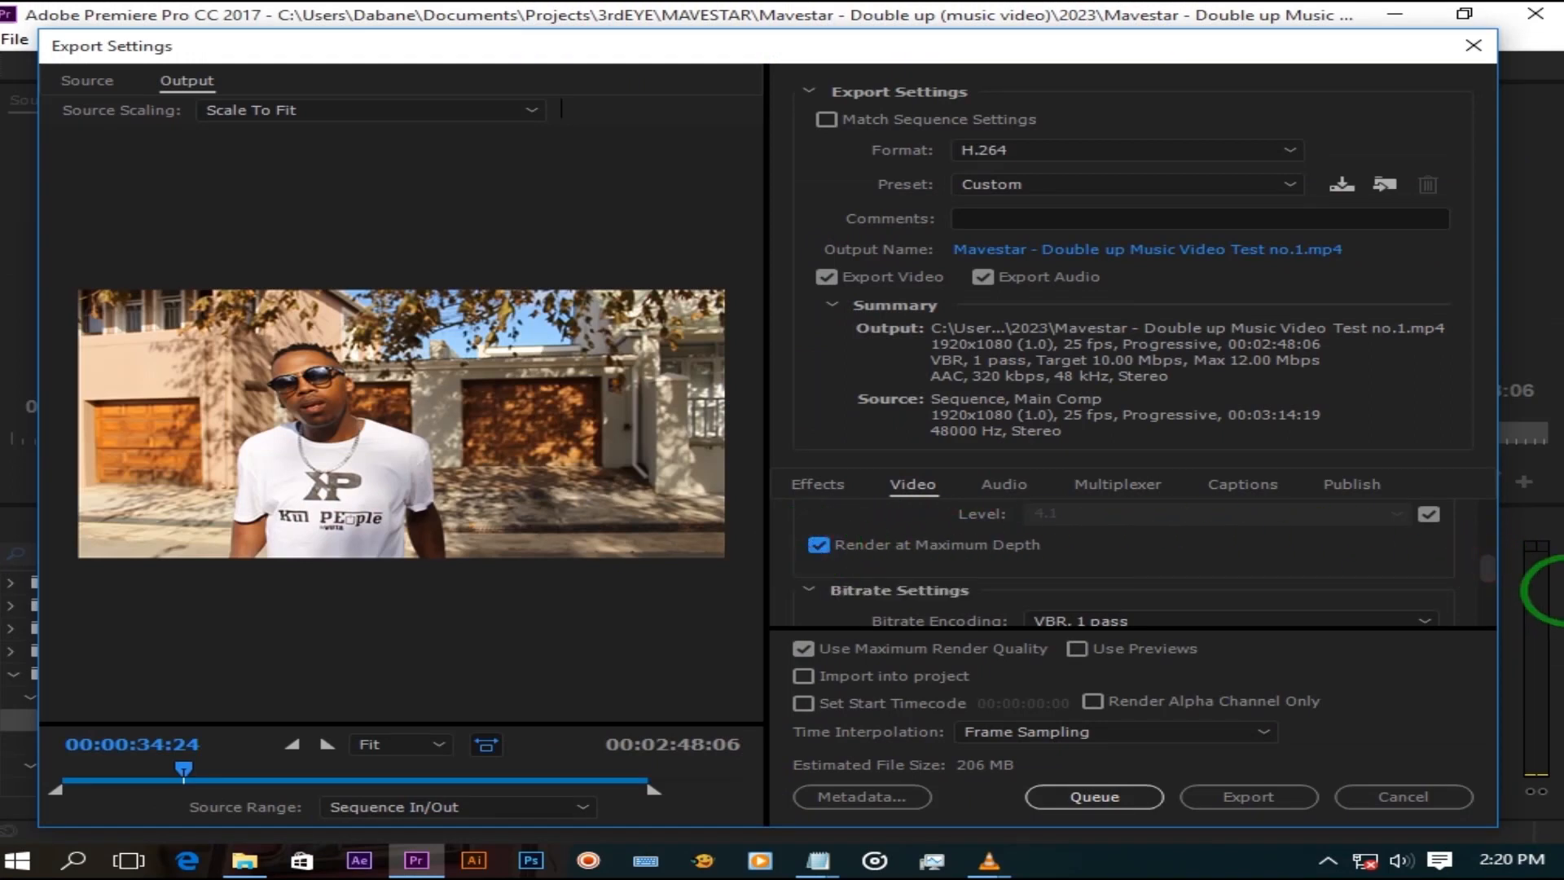
pyautogui.moveTo(1485, 560); pyautogui.dragTo(1488, 573)
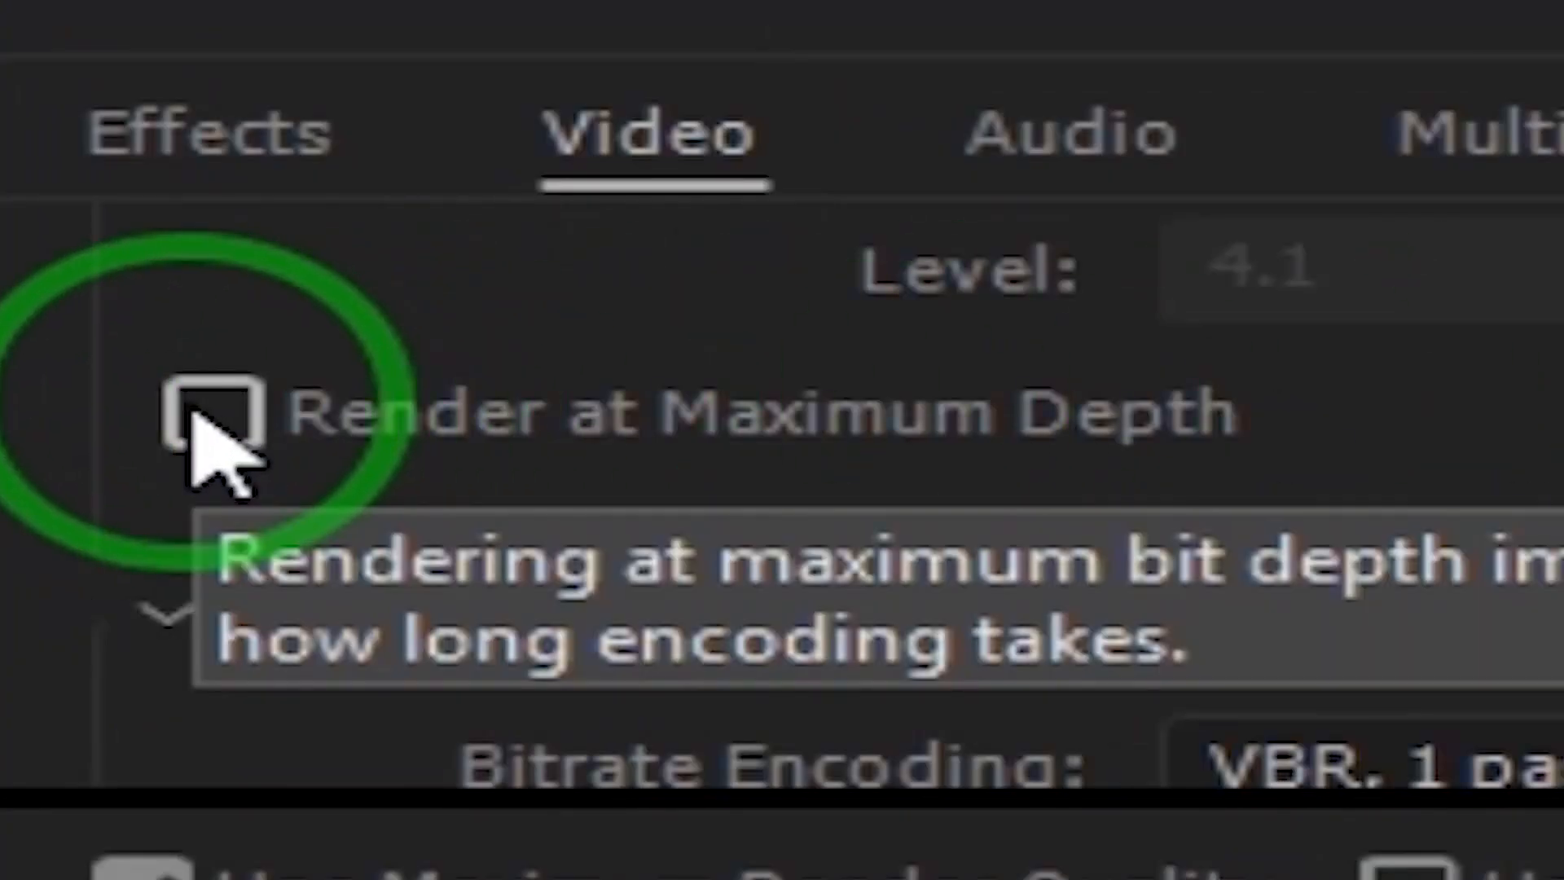
pyautogui.click(214, 415)
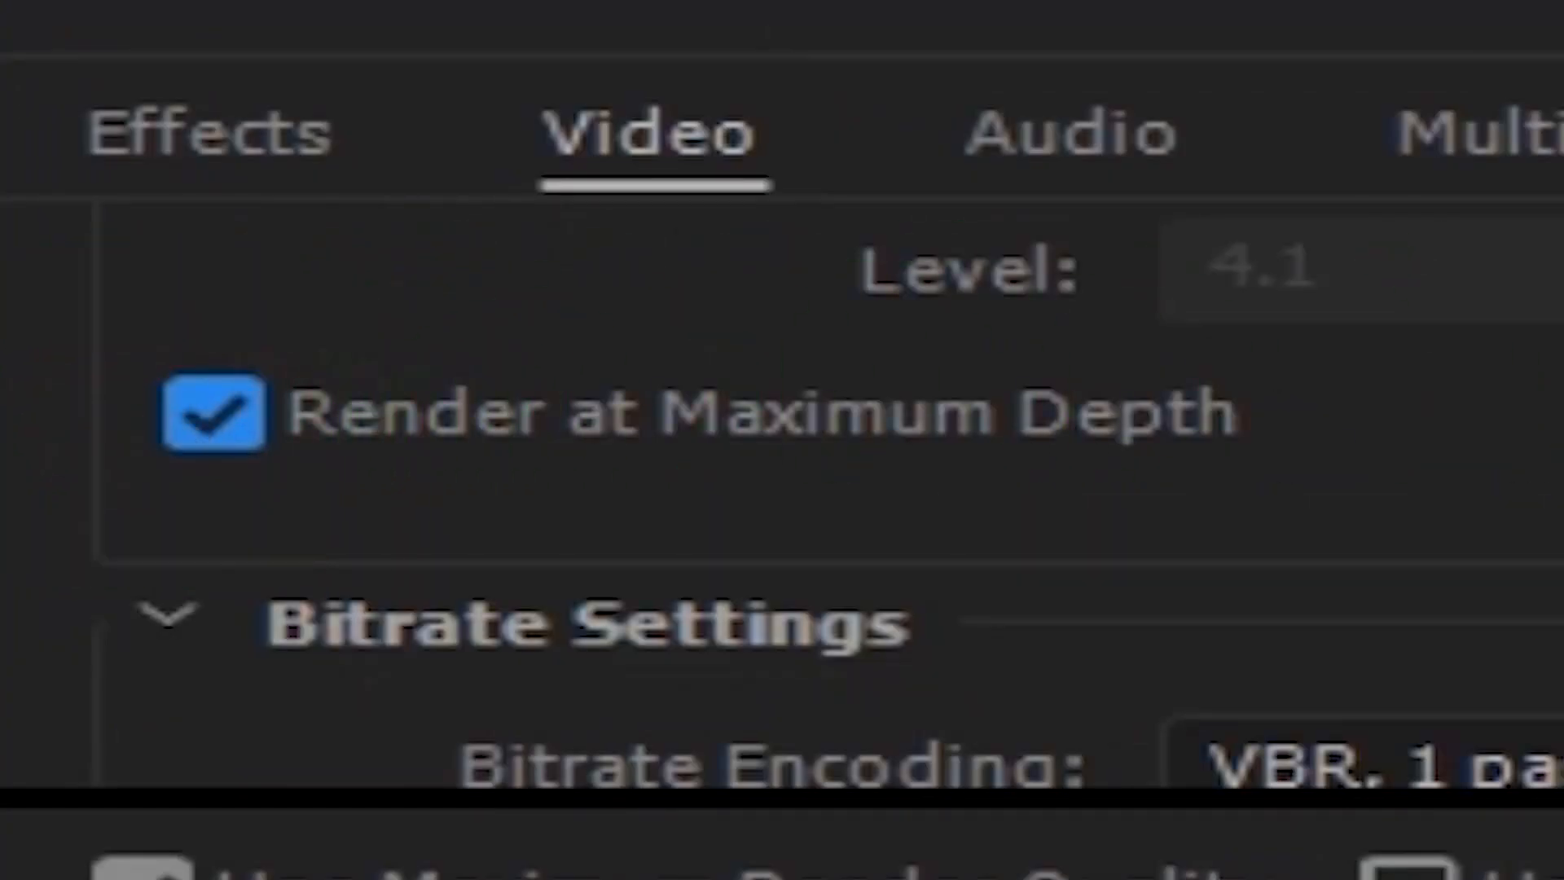
pyautogui.scroll(-3, 1252, 537)
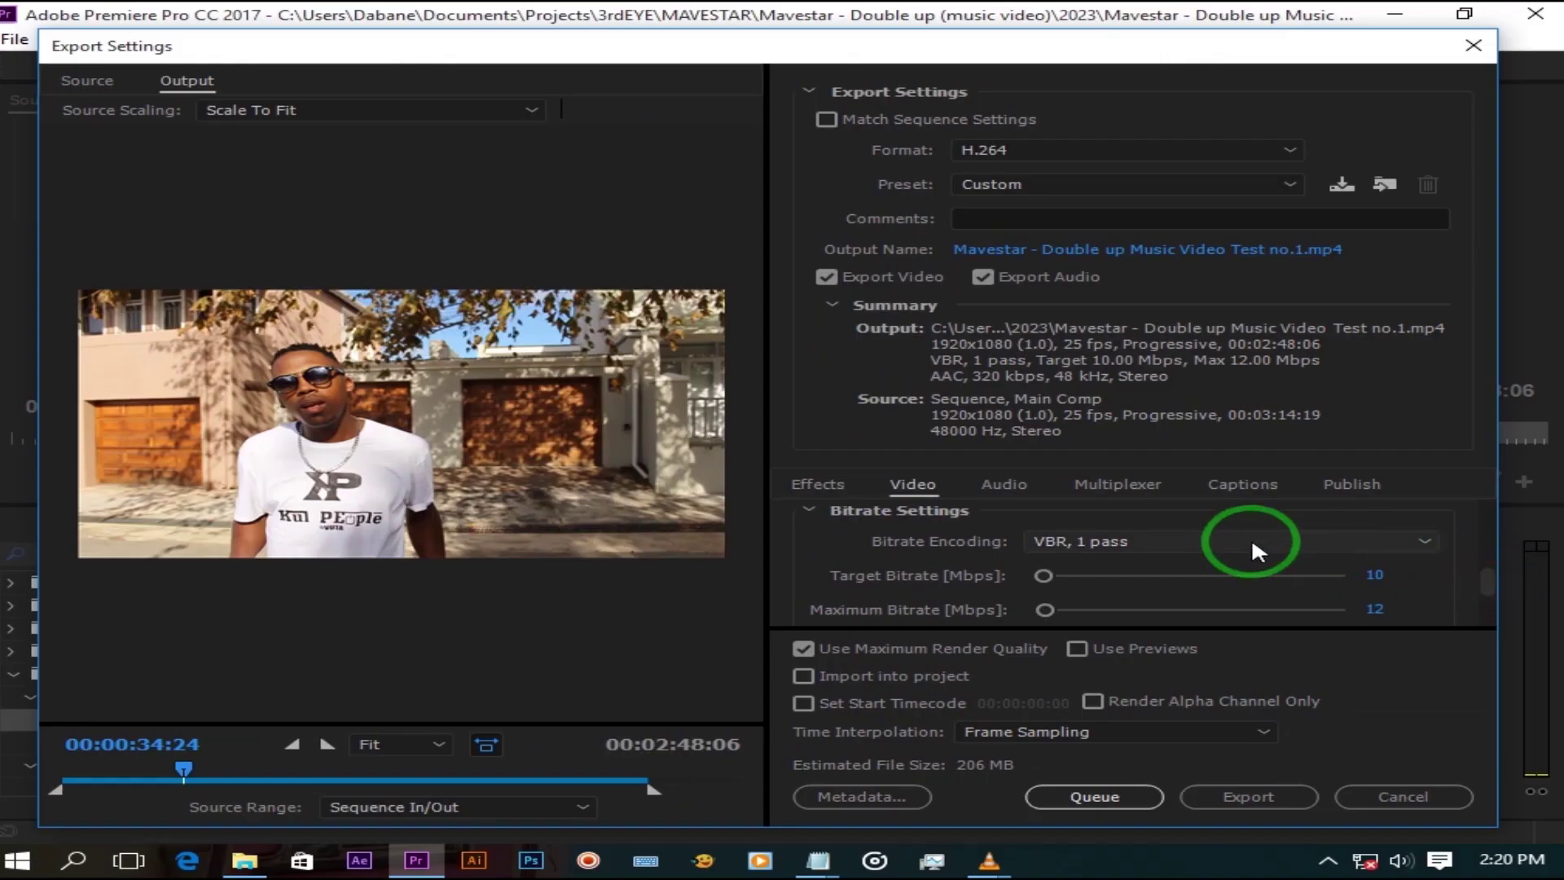
# Set bitrate encoding to VBR 2 pass with an 8 Mbps target and 12 Mbps maximum.
pyautogui.click(1244, 540)
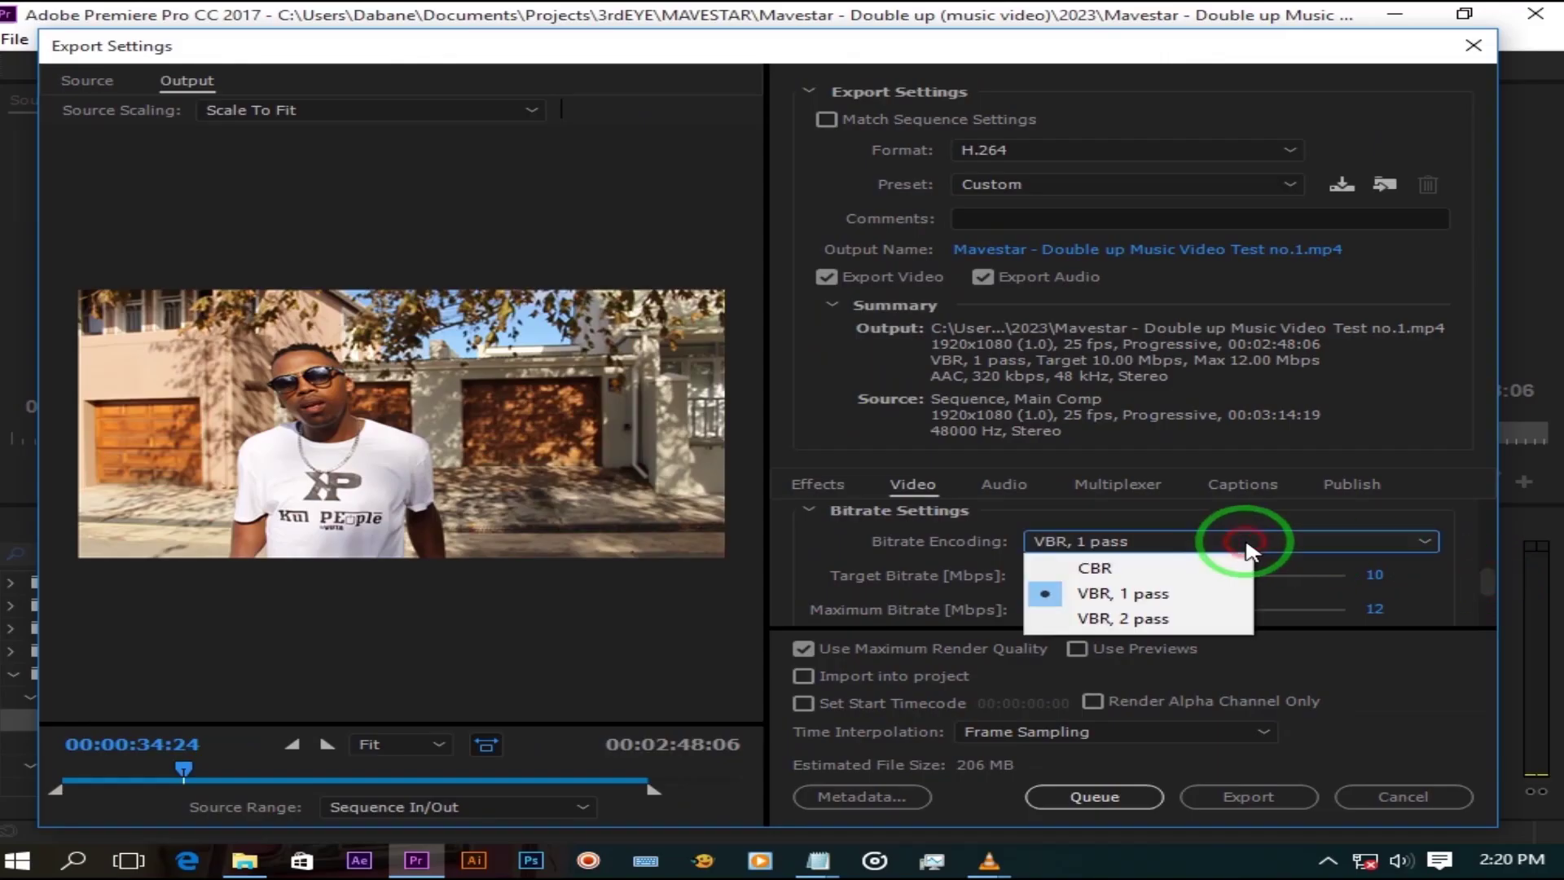
pyautogui.click(1149, 611)
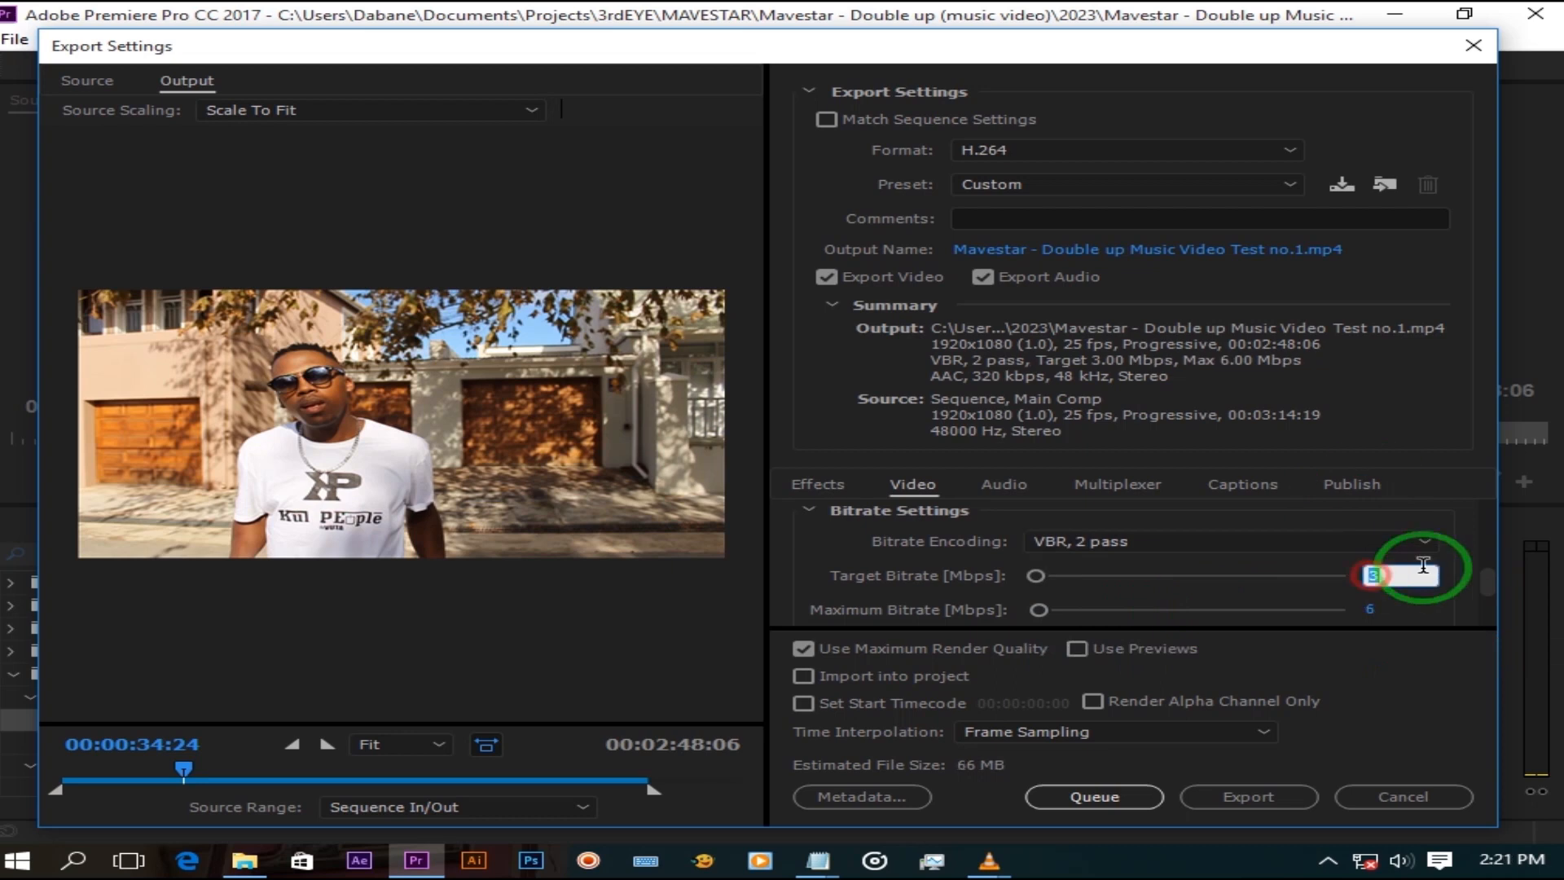
pyautogui.click(1375, 574)
pyautogui.write('8')
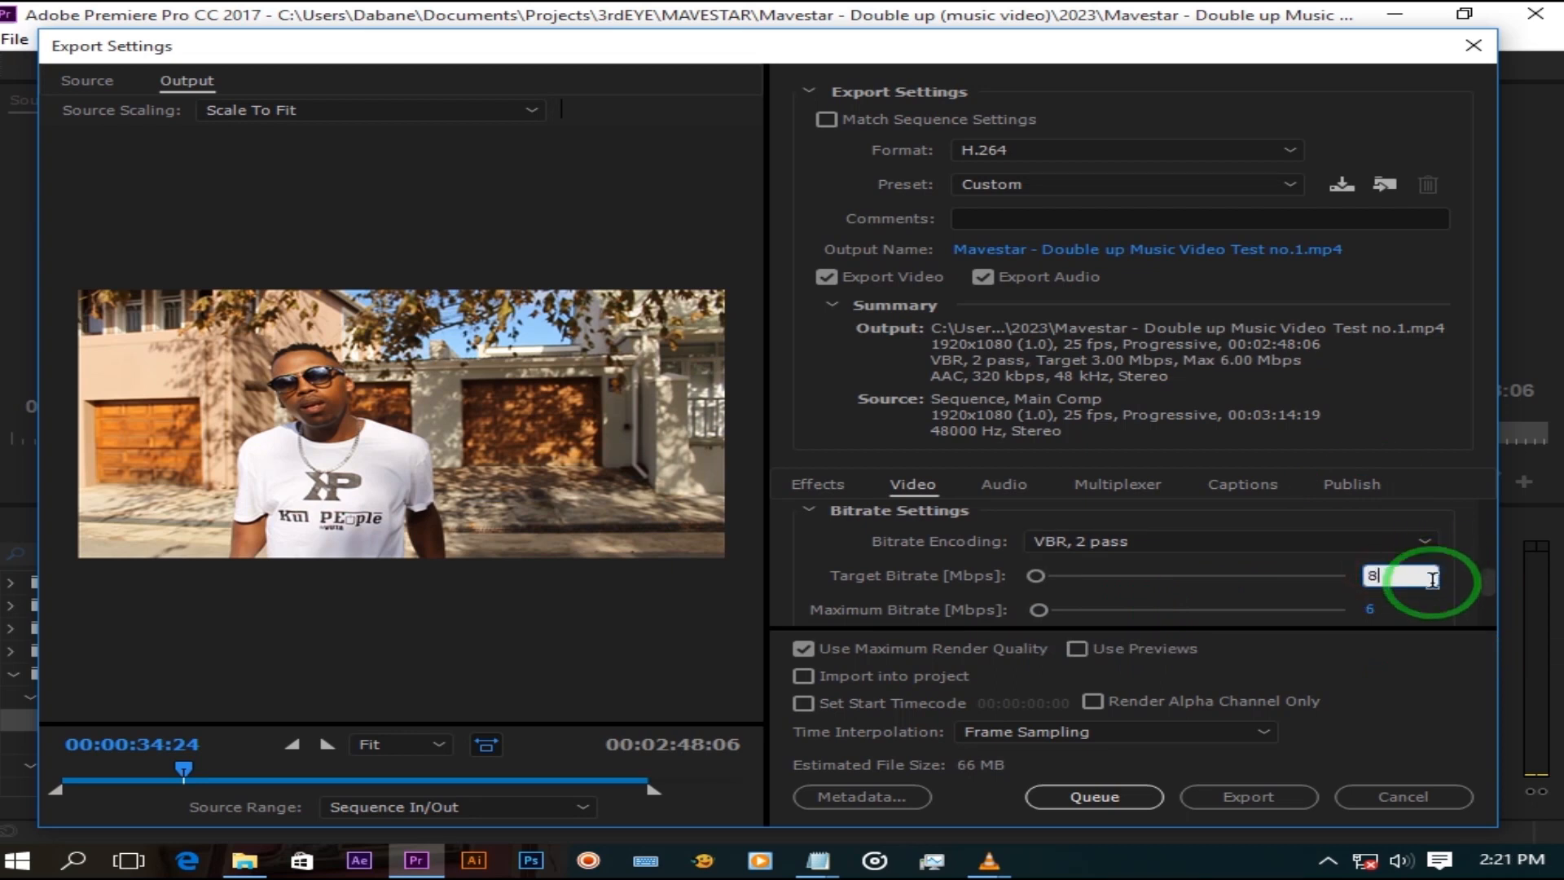
pyautogui.click(1379, 658)
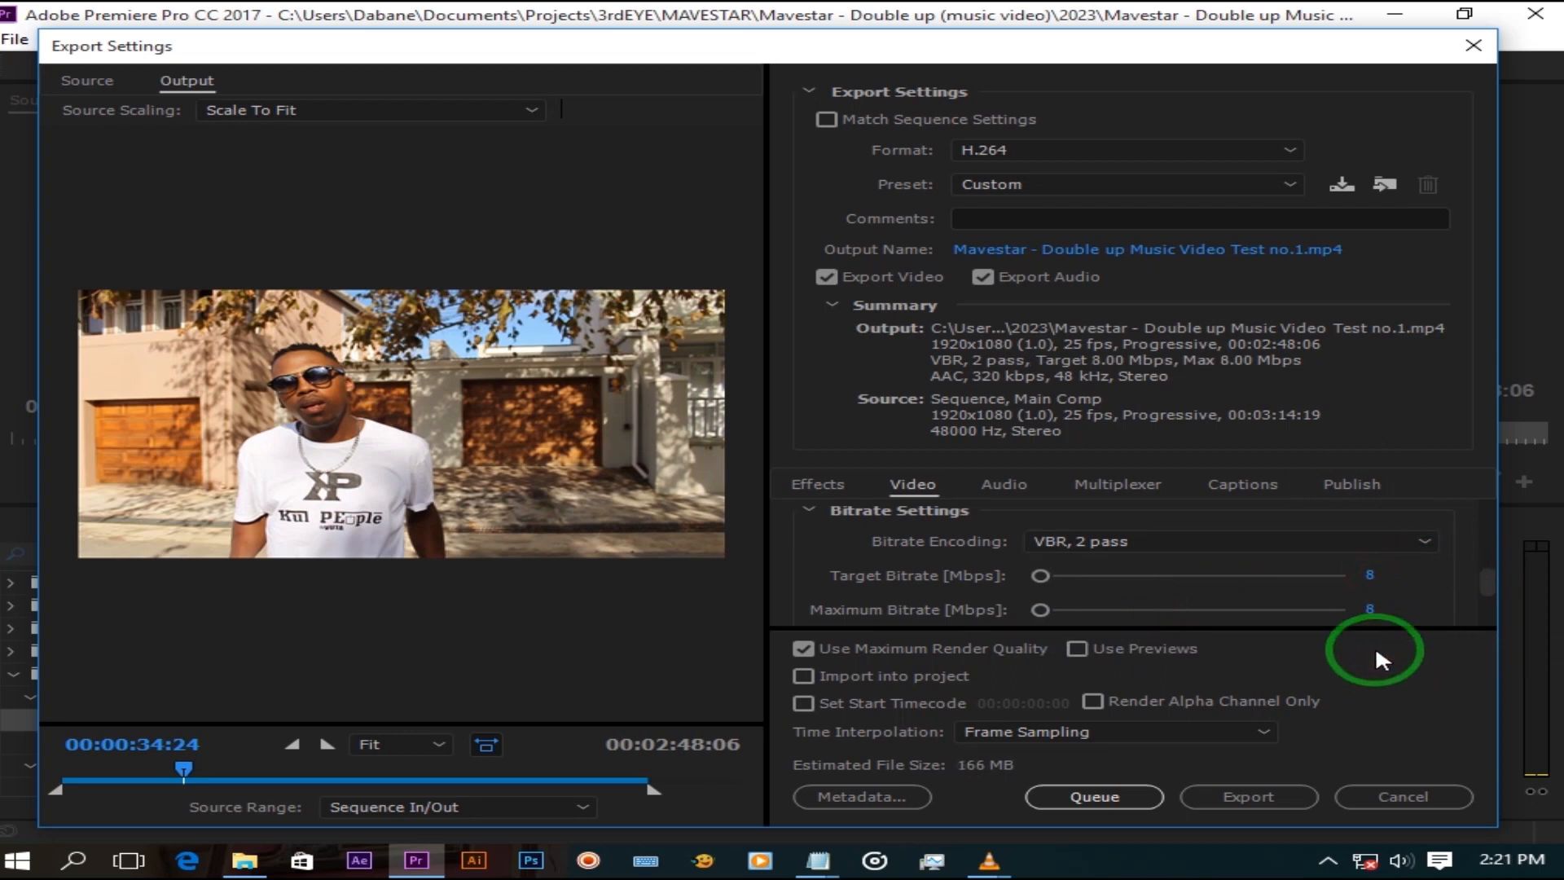
pyautogui.click(1372, 608)
pyautogui.write('12')
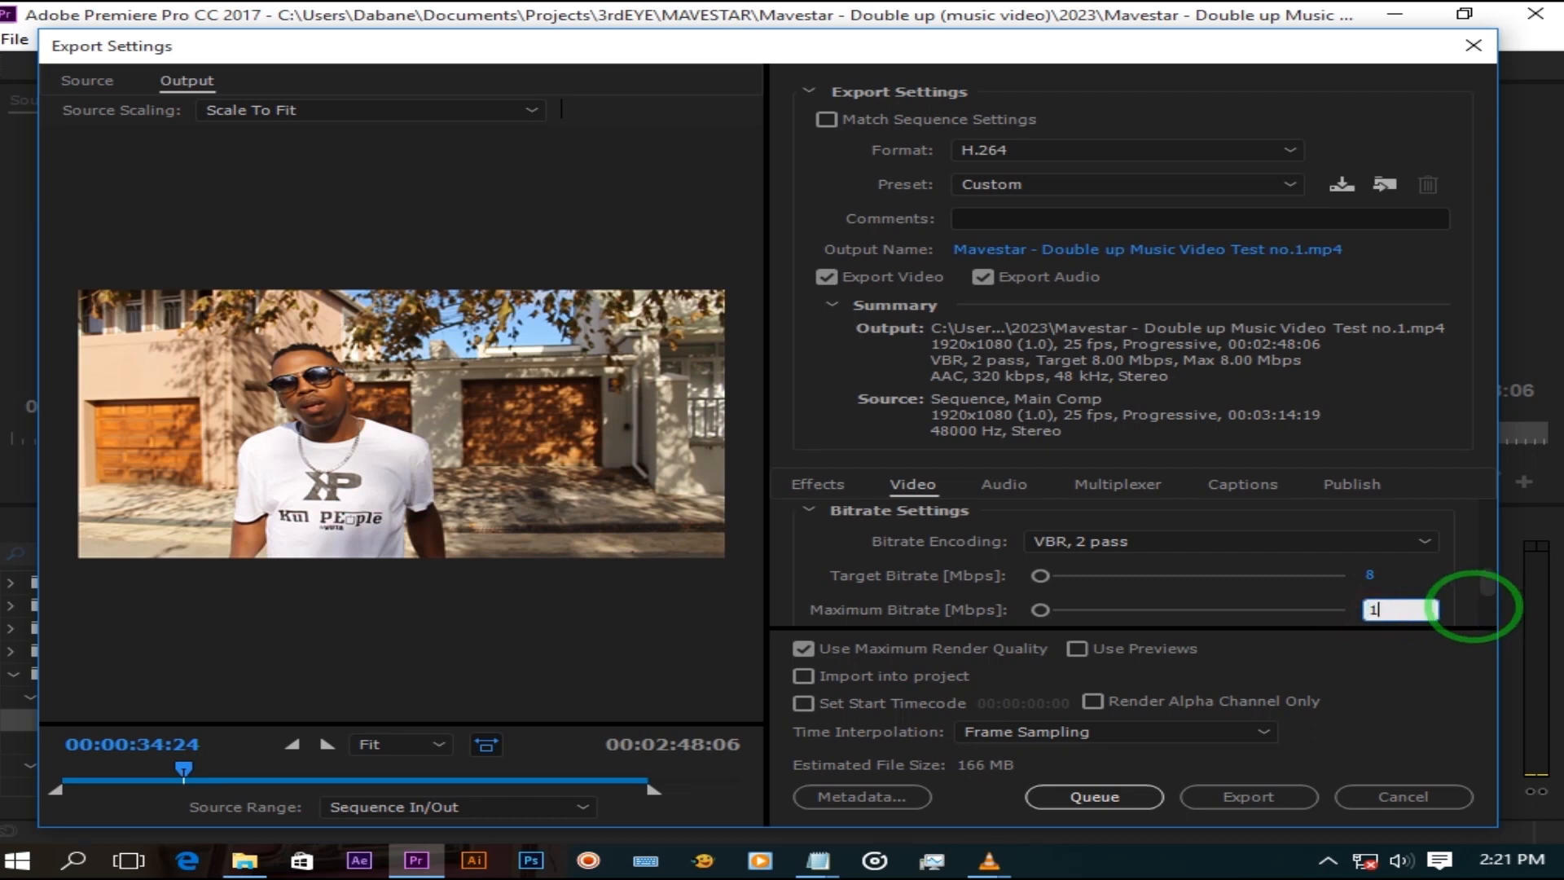
pyautogui.click(1409, 666)
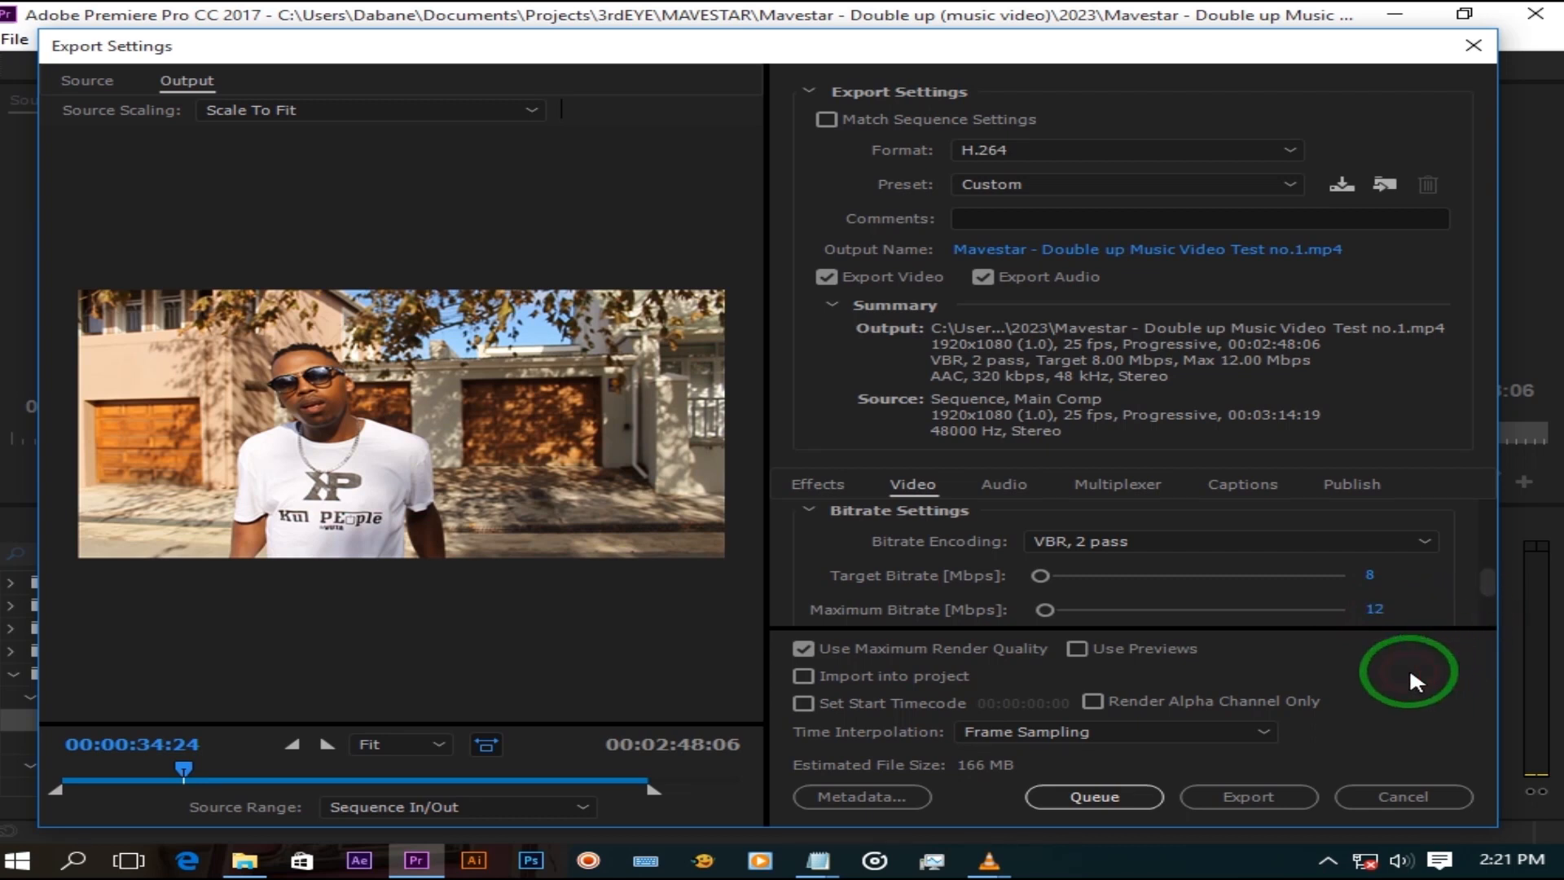
pyautogui.moveTo(1487, 584); pyautogui.dragTo(1487, 616)
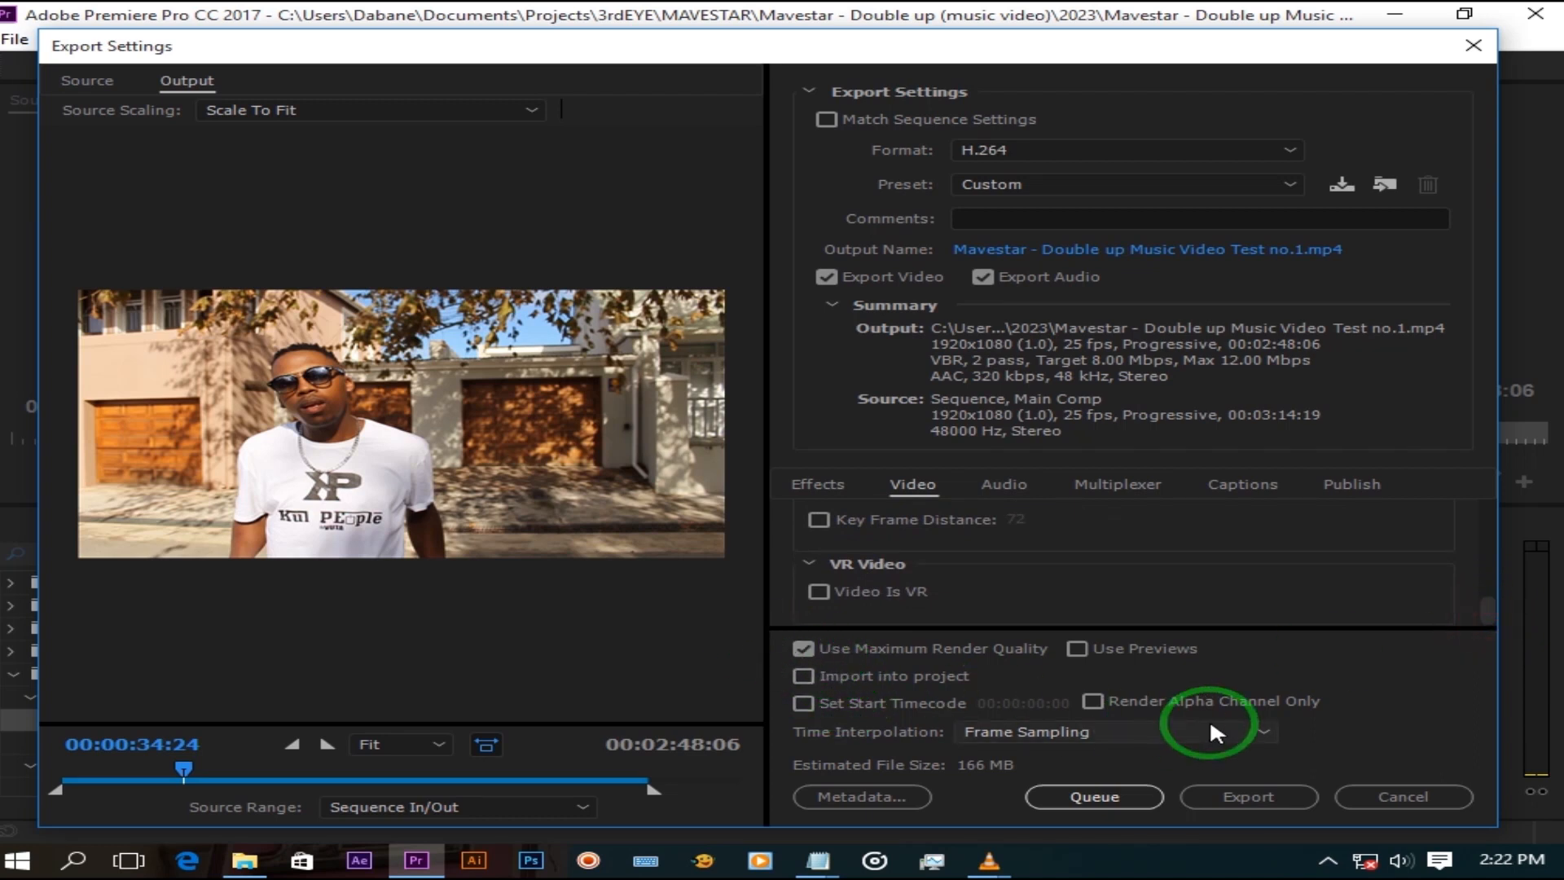
# Save the settings as preset 1080 HD MUSIC VIDEO and keep it selected.
pyautogui.click(1345, 180)
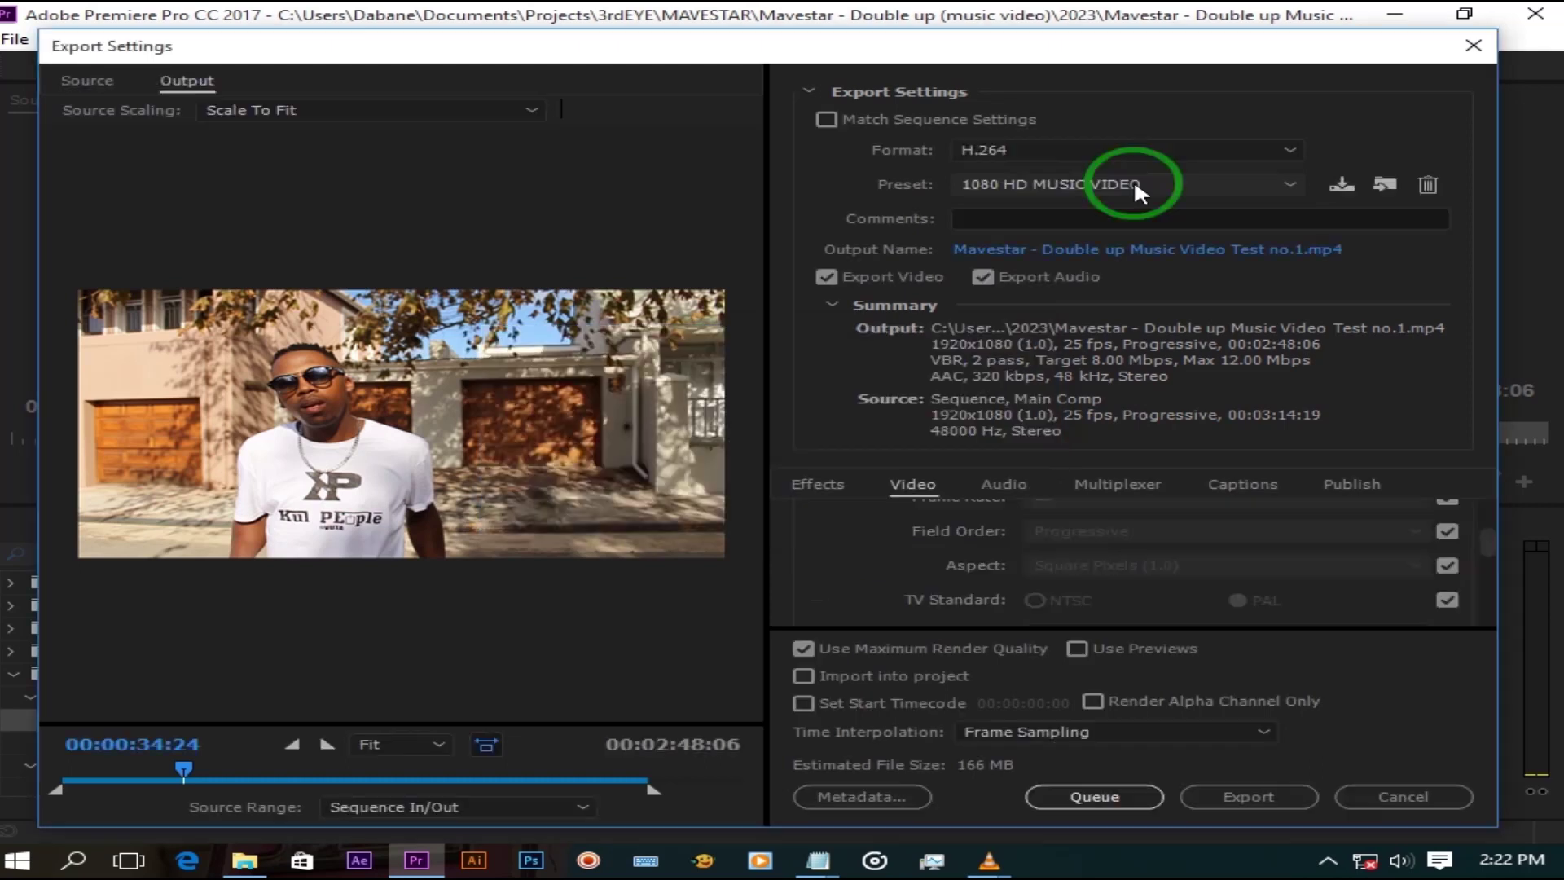
pyautogui.click(1133, 180)
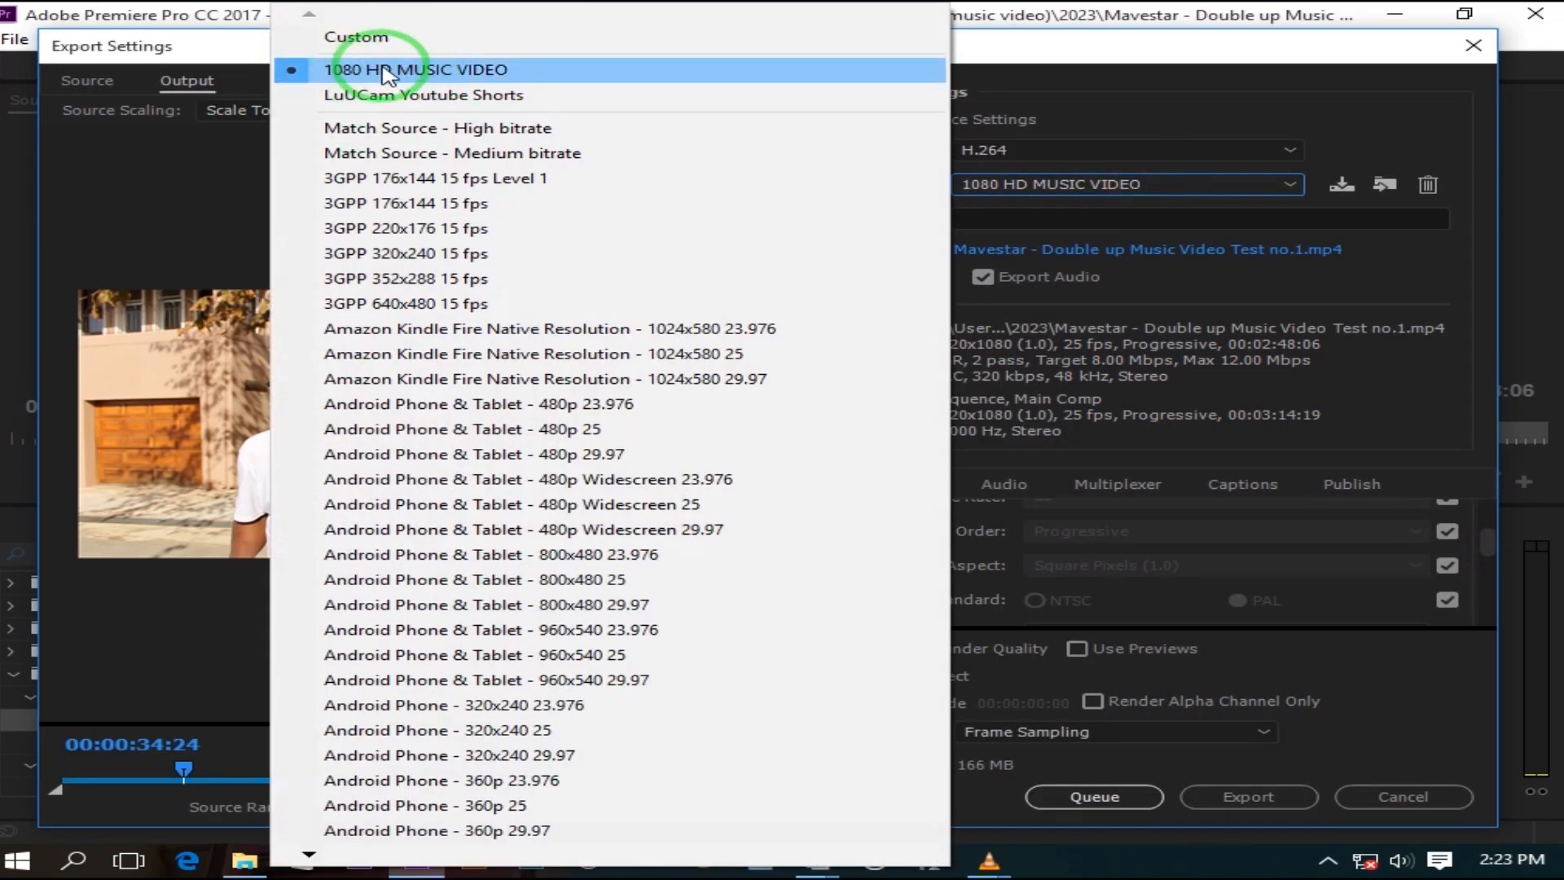
pyautogui.click(1207, 37)
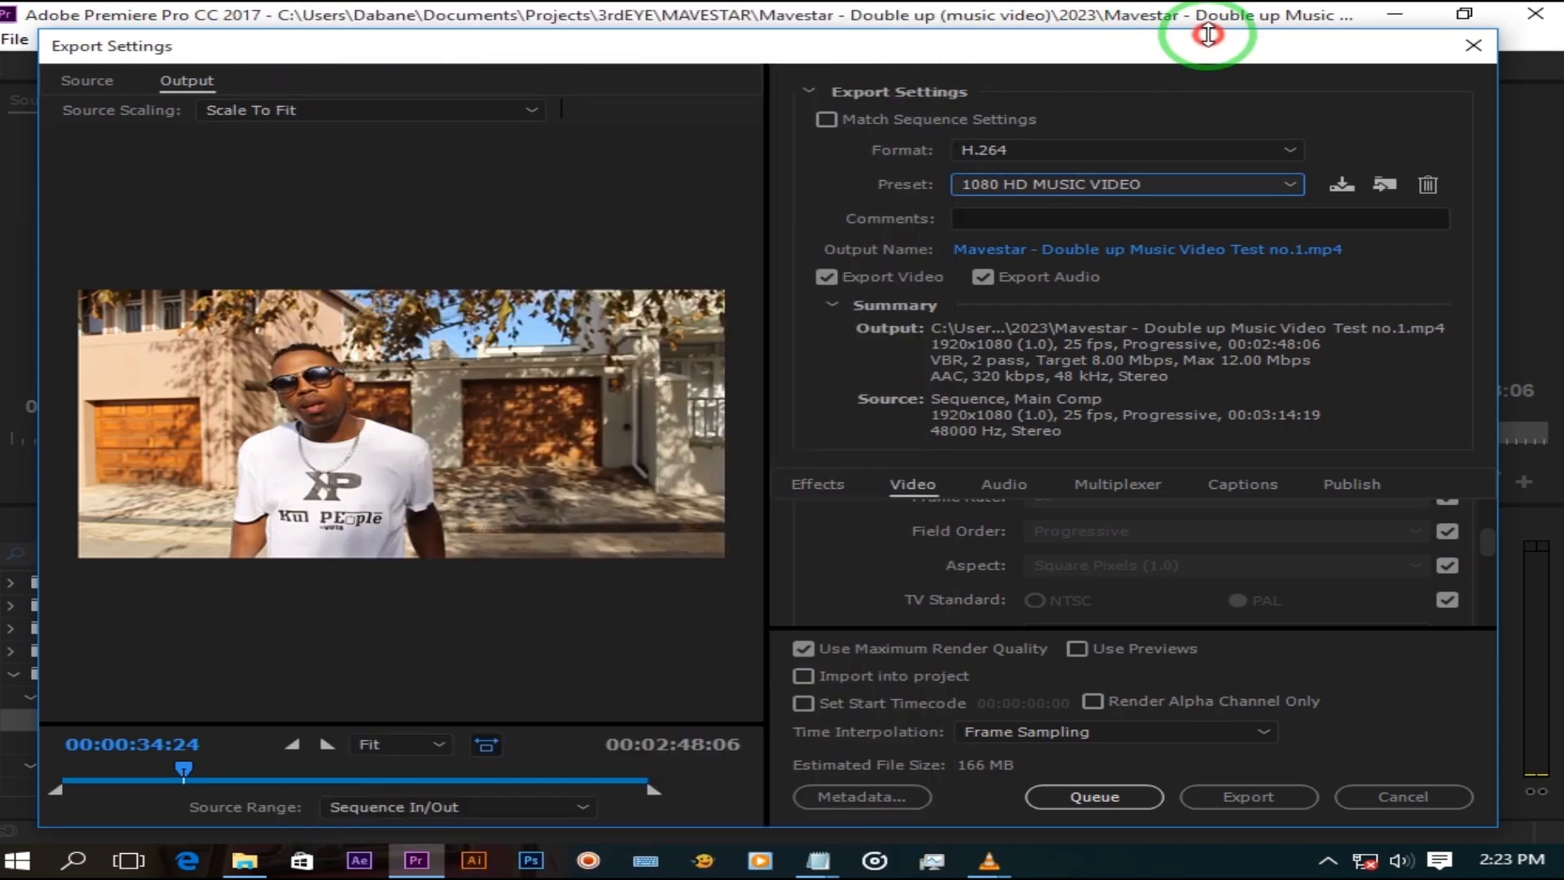
pyautogui.scroll(-3, 1100, 550)
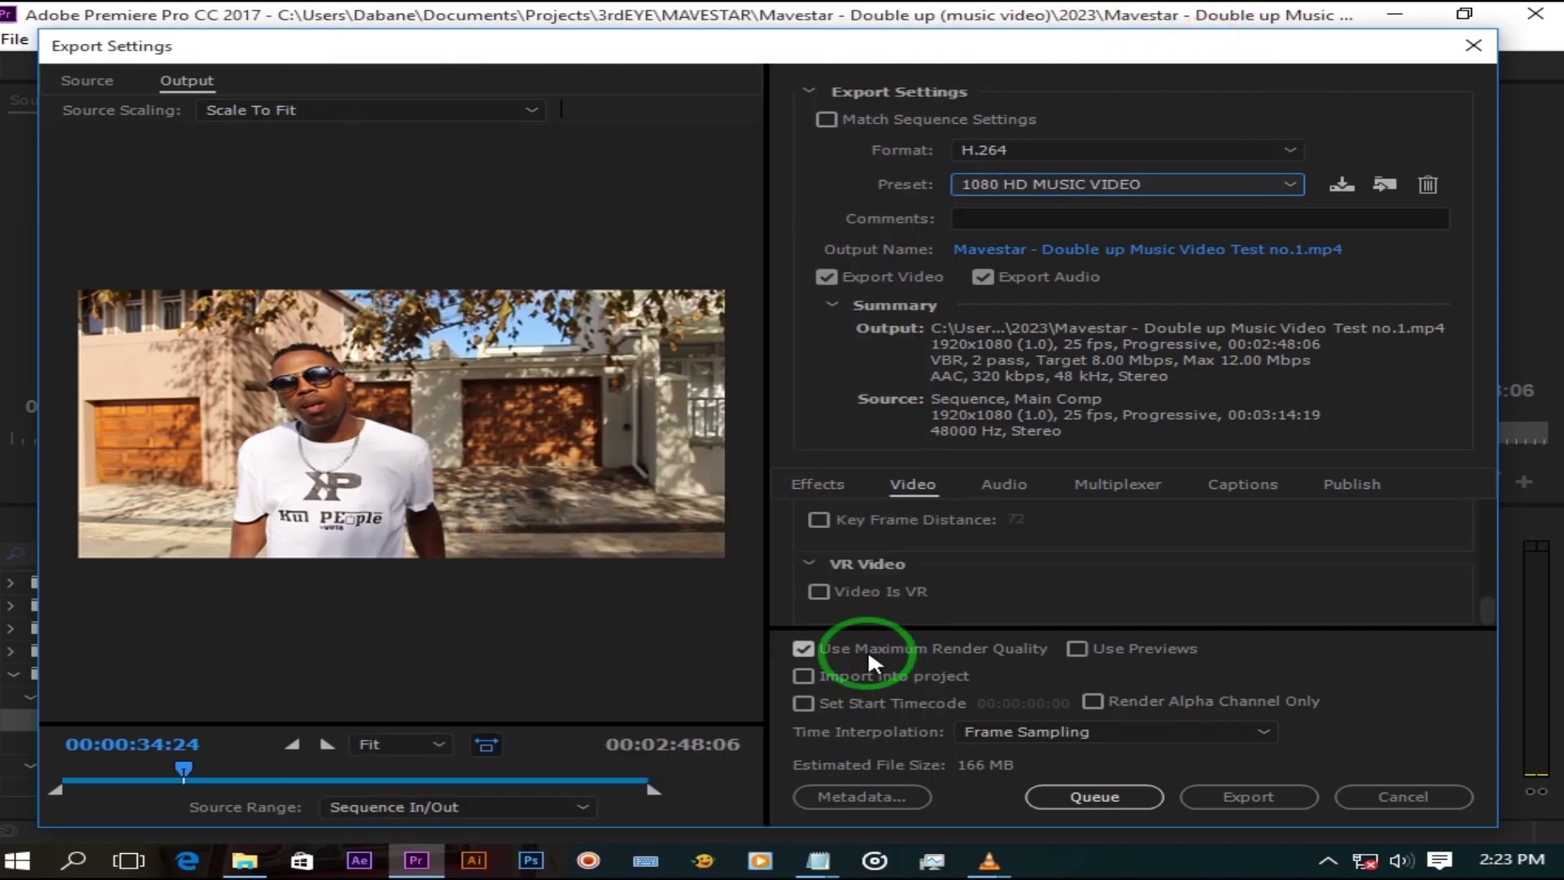
# Export the music video, starting the required audio preview render.
pyautogui.click(1268, 795)
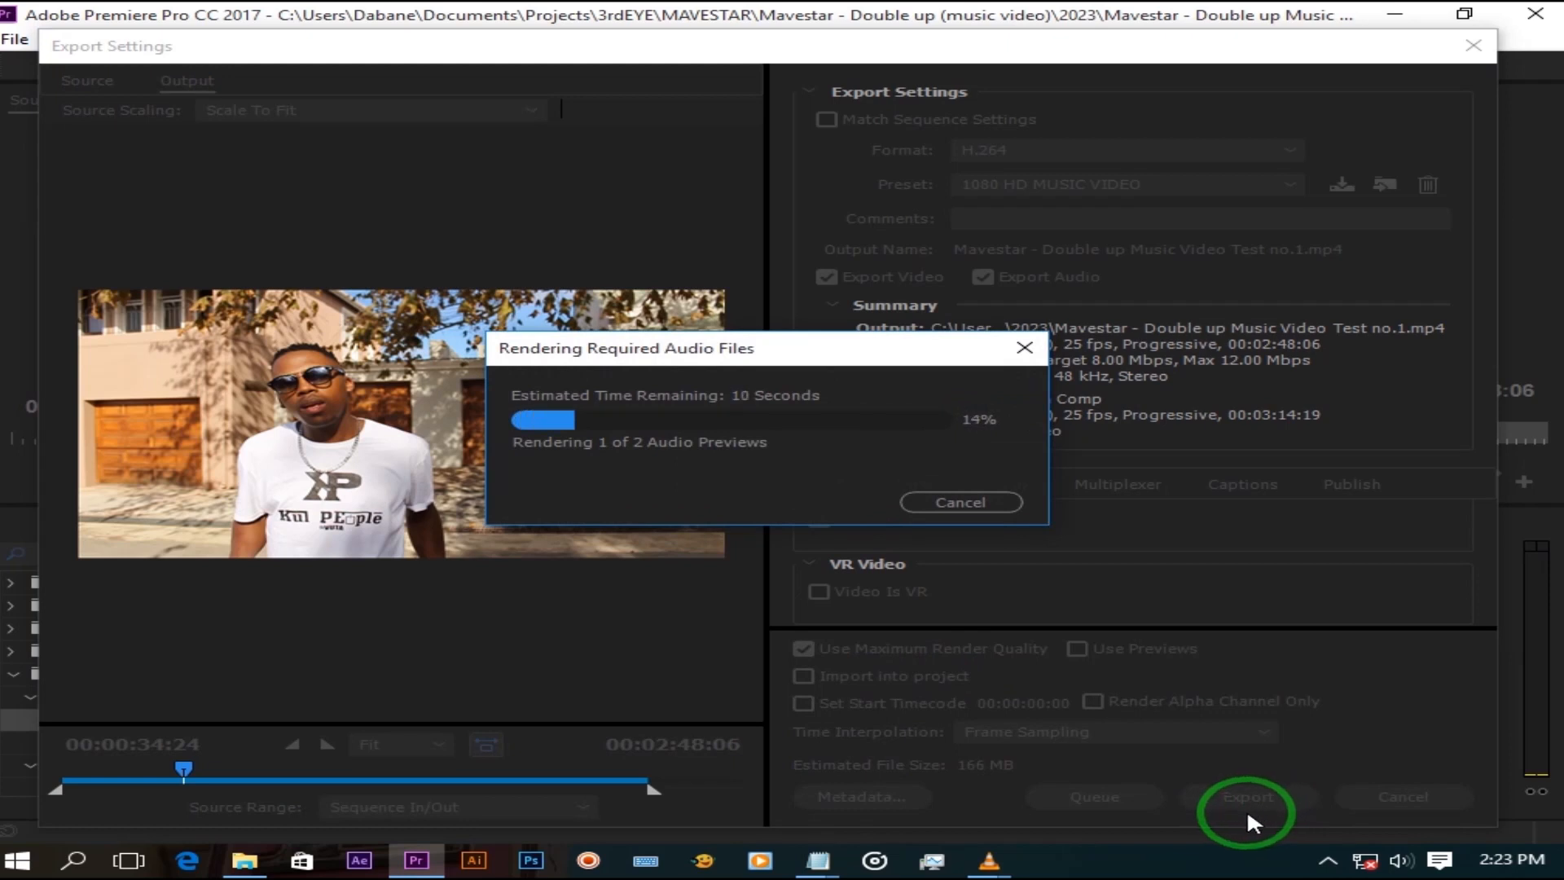